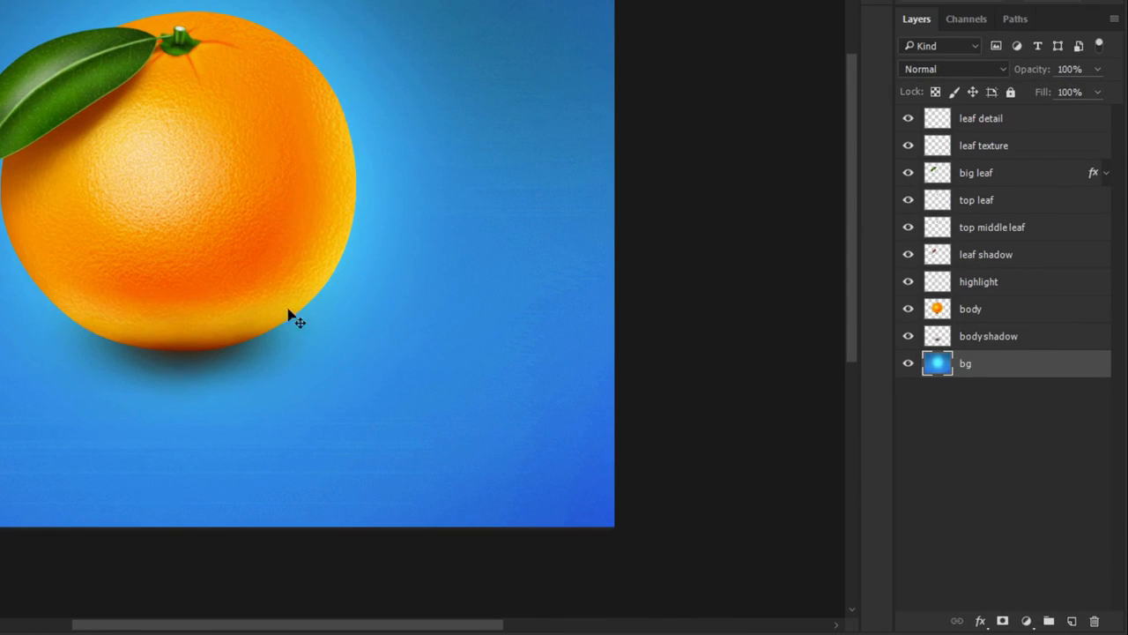
Go through the layer stack one layer at a time, from the body shadow up to leaf detail.
{"action": "left_click", "coordinate": [1008, 338]}
{"action": "left_click", "coordinate": [1005, 311]}
{"action": "left_click", "coordinate": [1006, 284]}
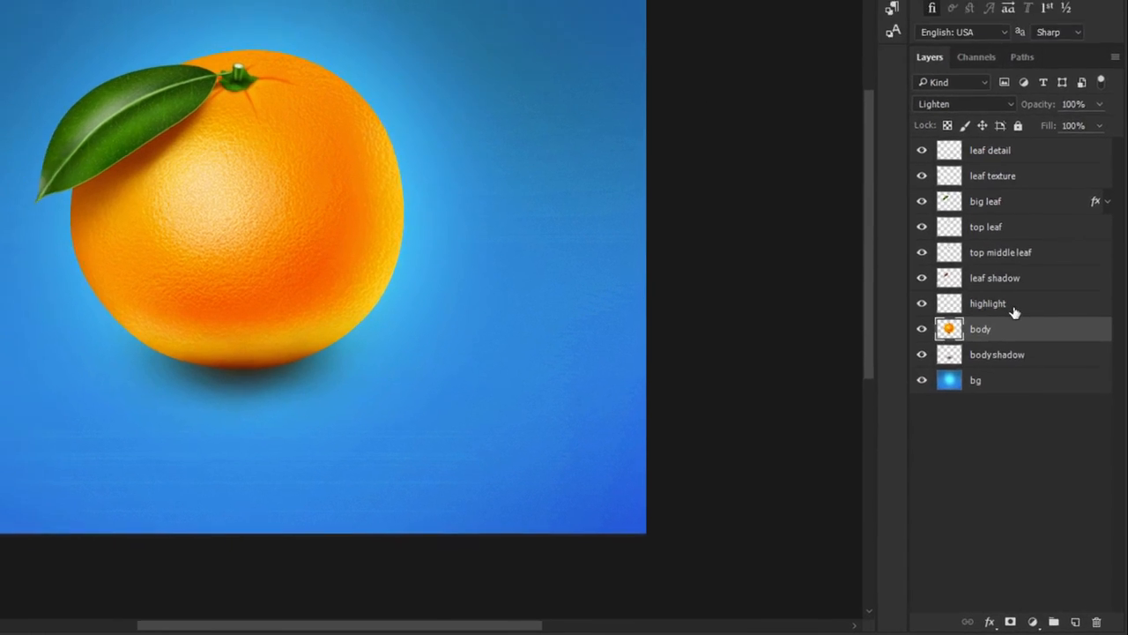
{"action": "left_click", "coordinate": [1006, 256]}
{"action": "left_click", "coordinate": [1010, 229]}
{"action": "left_click", "coordinate": [1048, 335]}
{"action": "left_click", "coordinate": [1050, 316]}
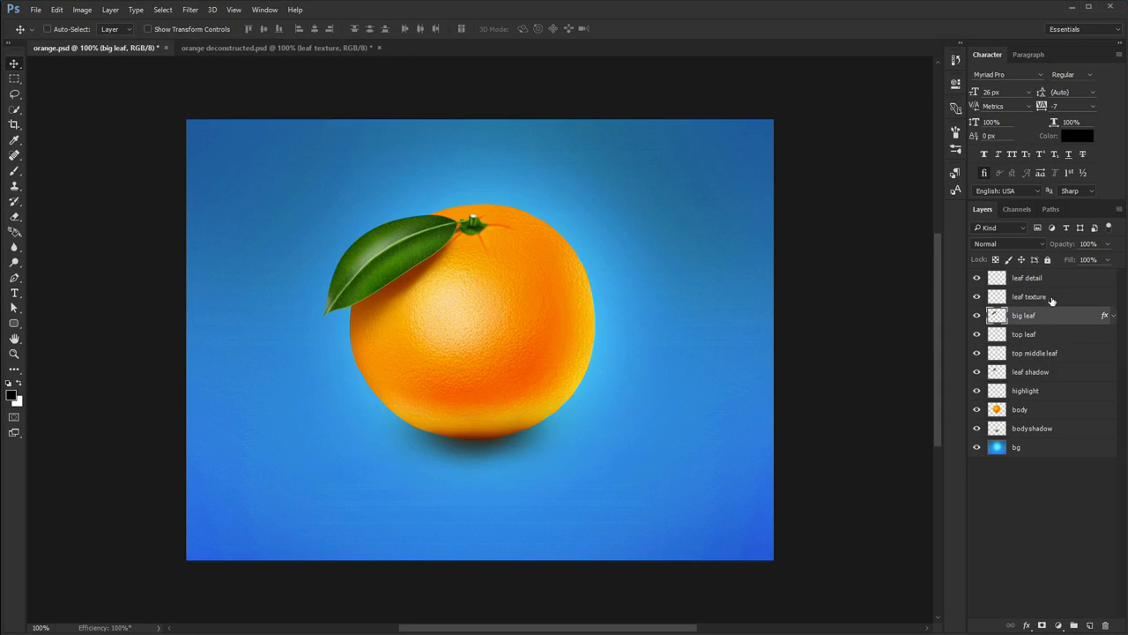
{"action": "left_click", "coordinate": [1055, 292]}
{"action": "left_click", "coordinate": [1055, 279]}
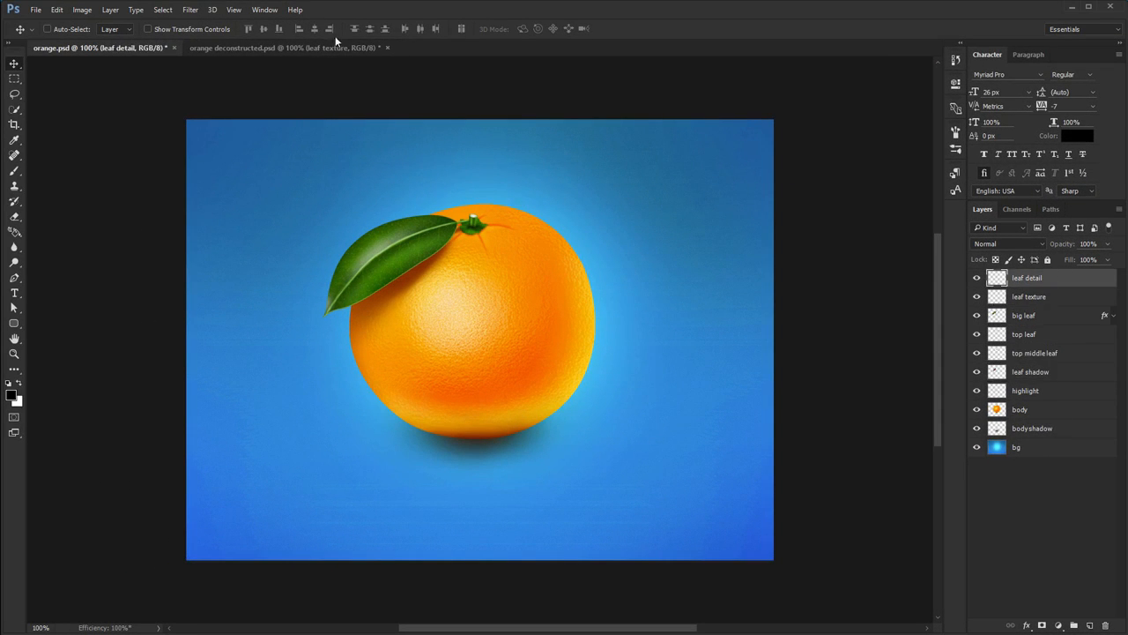
Compare the layered breakdown in orange deconstructed.psd with the finished picture in orange.psd, with the interface panels hidden.
{"action": "left_click", "coordinate": [311, 45]}
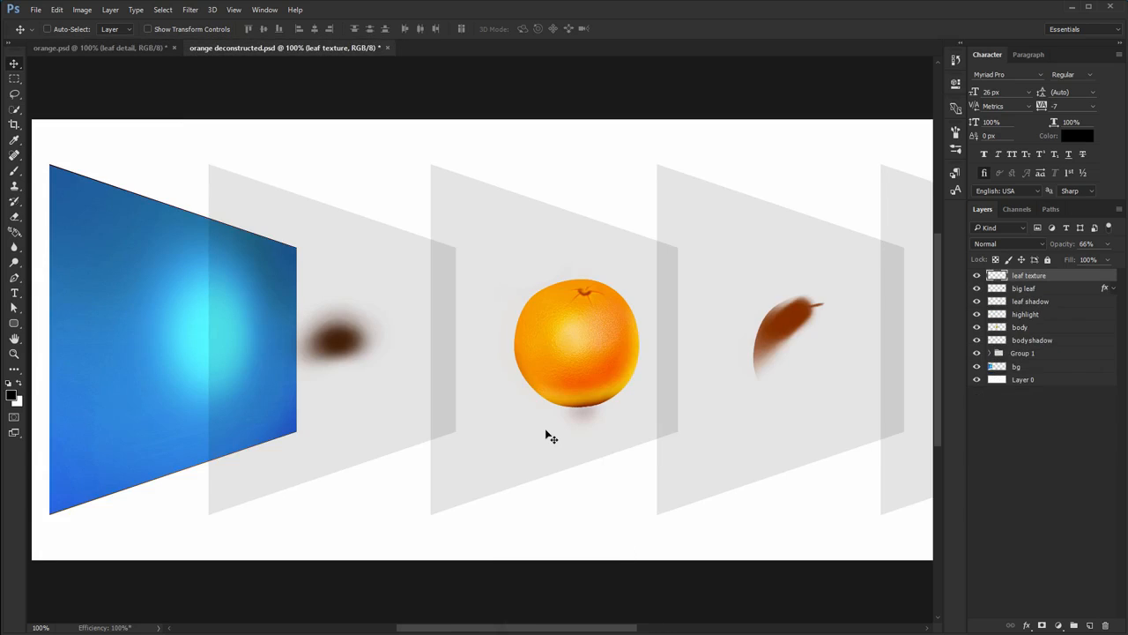
{"action": "key", "text": "Tab"}
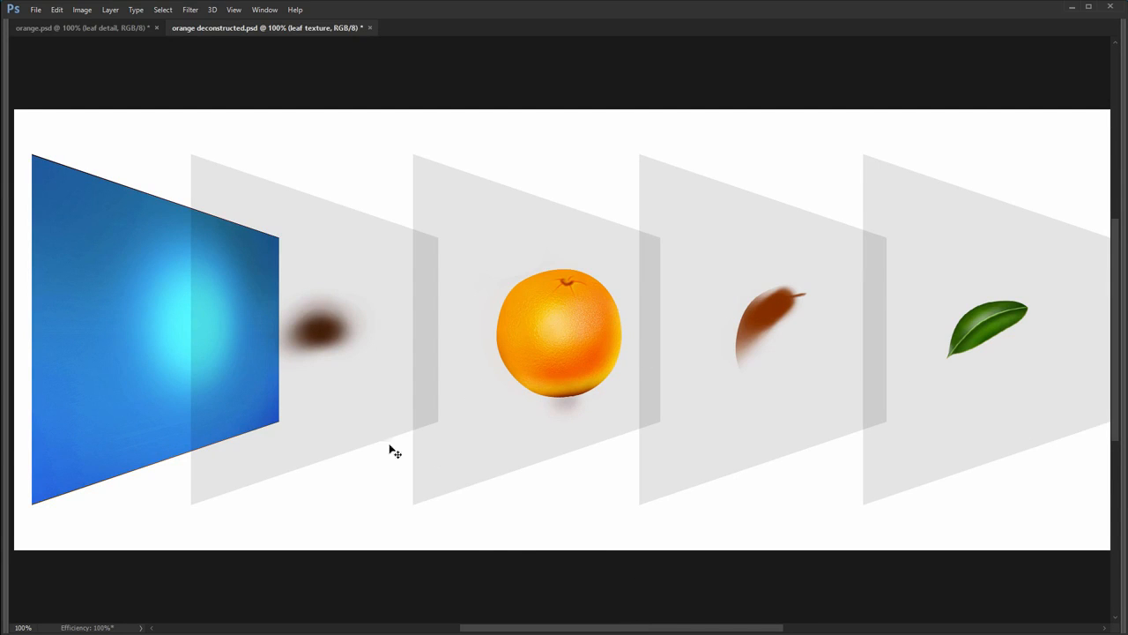
{"action": "left_click", "coordinate": [100, 26]}
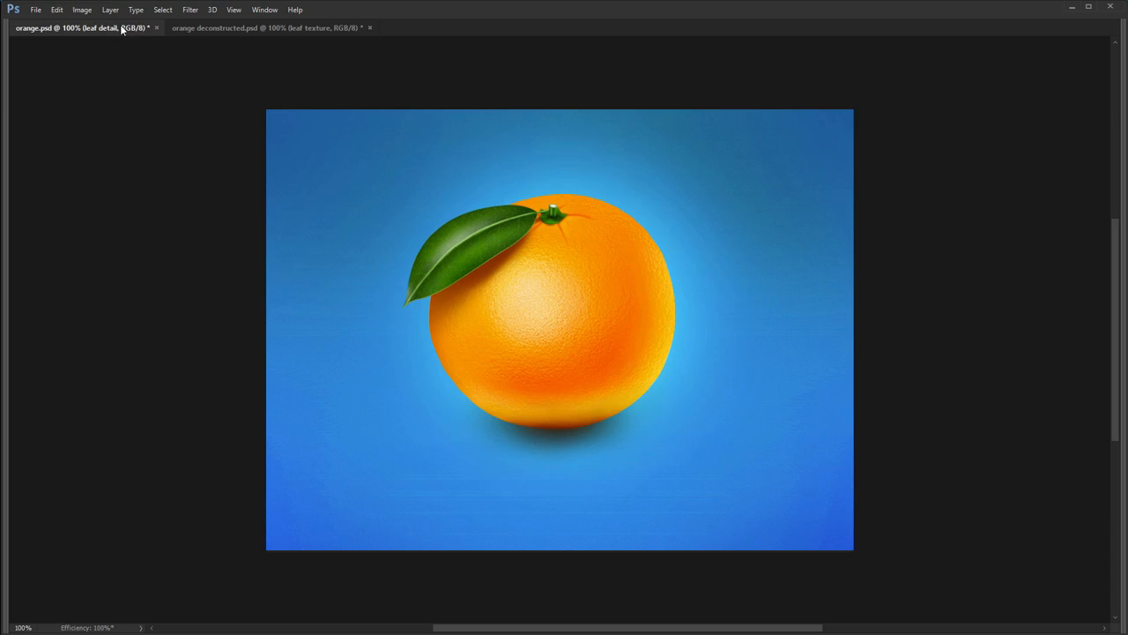
{"action": "left_click", "coordinate": [287, 30]}
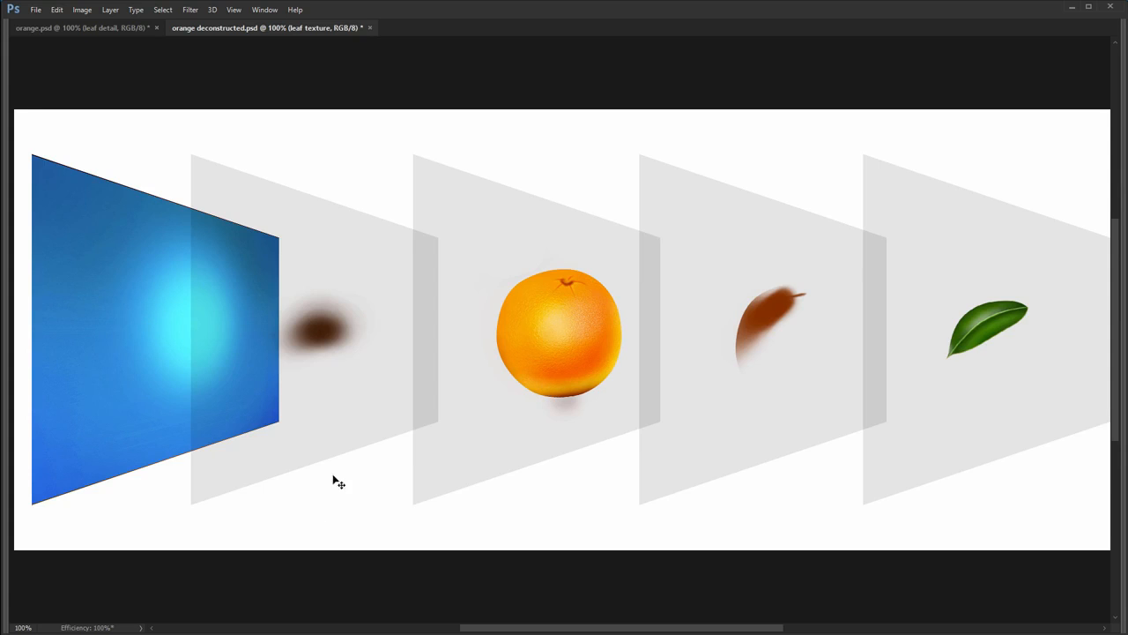
Try moving the orange body together with its grey panel in the breakdown, and return to orange.psd with the panels shown.
{"action": "left_click", "coordinate": [500, 425]}
{"action": "left_click_drag", "start_coordinate": [555, 354], "coordinate": [518, 486]}
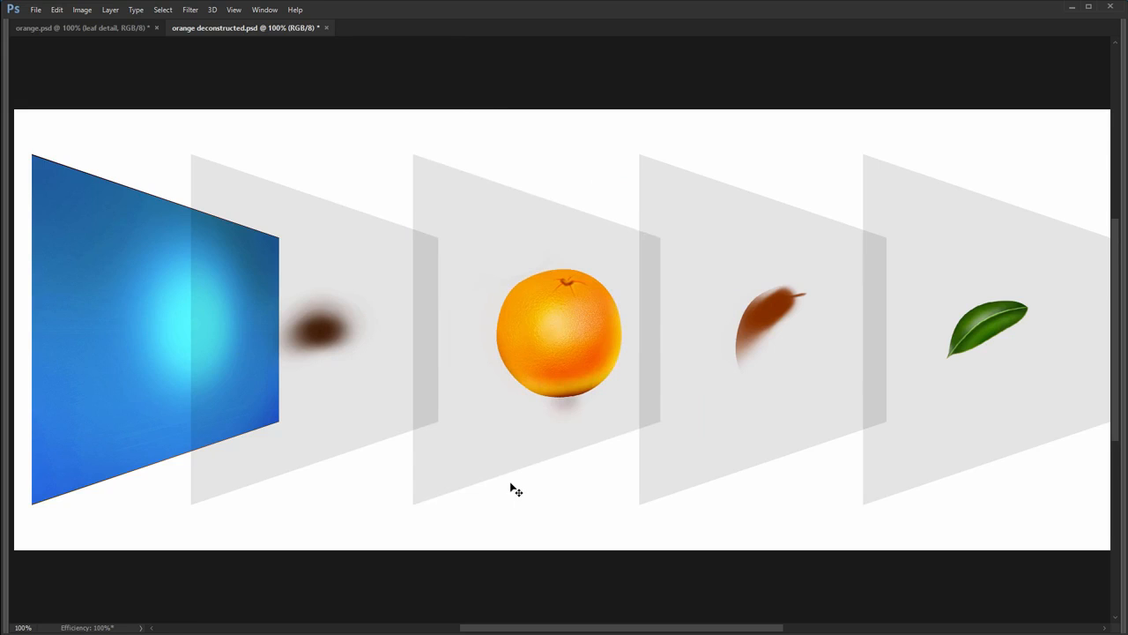
{"action": "key", "text": "Tab"}
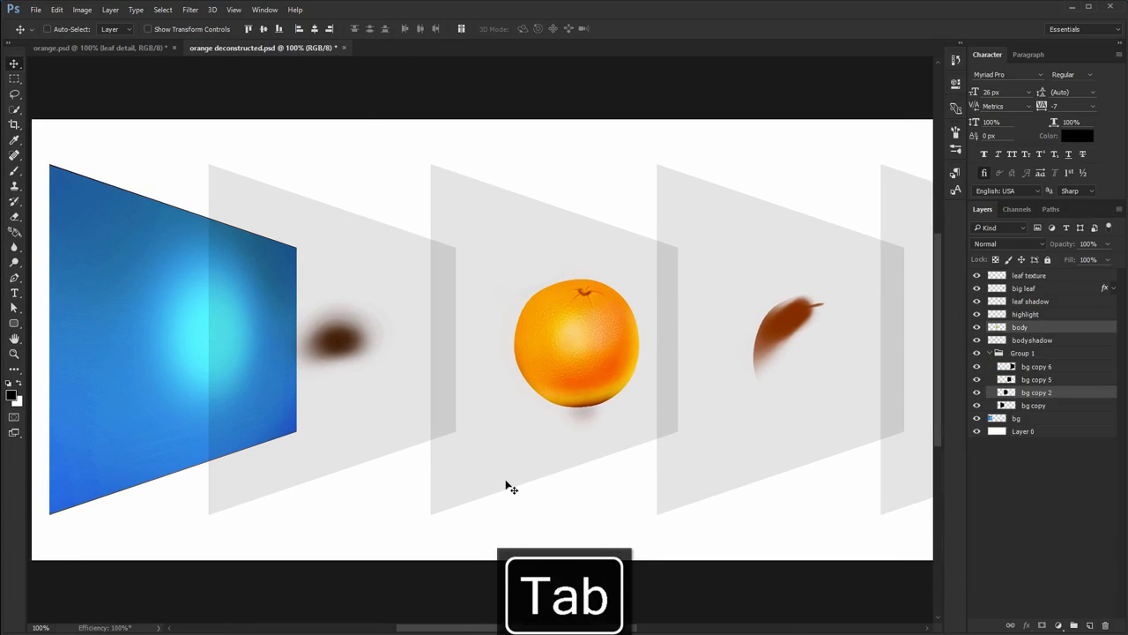
{"action": "left_click", "coordinate": [134, 50]}
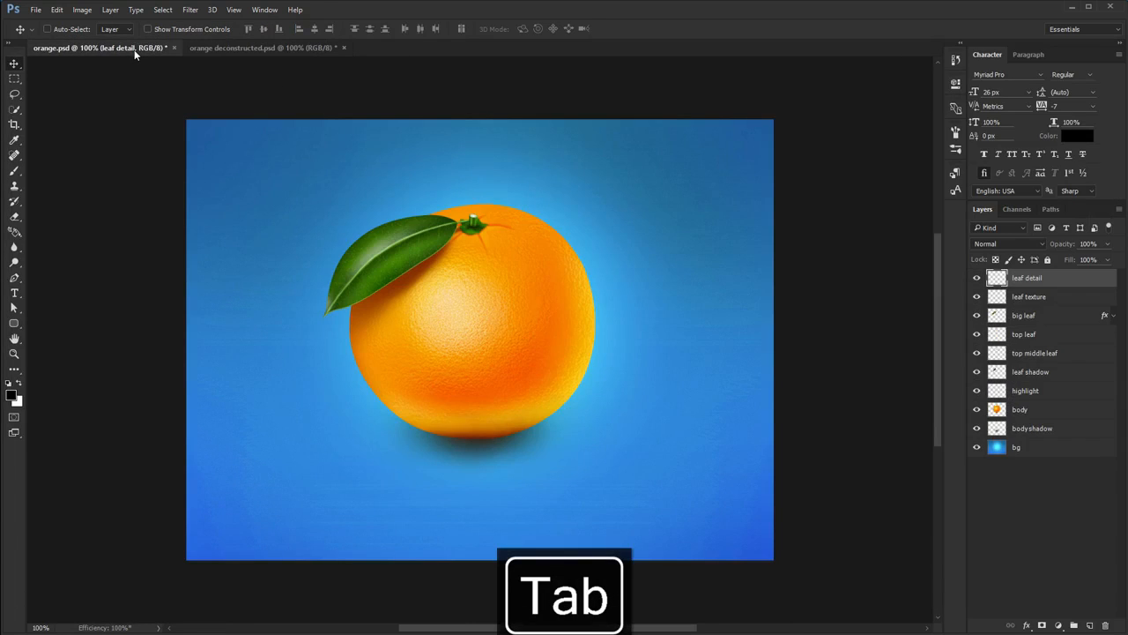
Paint a broad black brush stroke on the bg layer behind the orange and undo it.
{"action": "left_click", "coordinate": [1015, 446]}
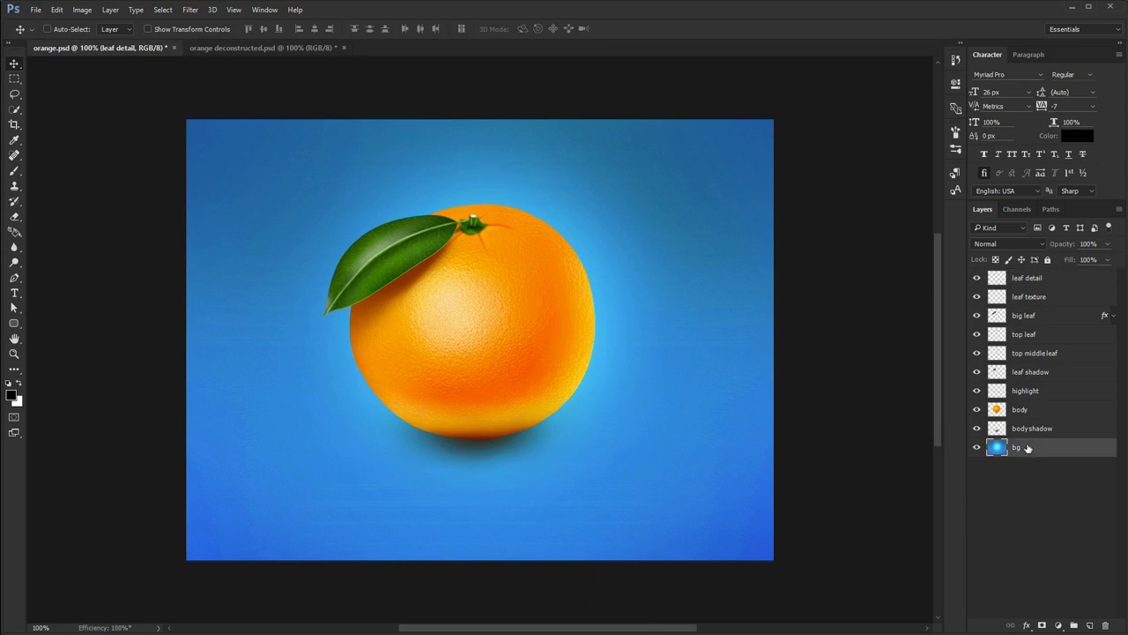
{"action": "key", "text": "b"}
{"action": "mouse_move", "coordinate": [232, 231]}
{"action": "left_mouse_down"}
{"action": "mouse_move", "coordinate": [523, 196]}
{"action": "mouse_move", "coordinate": [327, 411]}
{"action": "mouse_move", "coordinate": [643, 297]}
{"action": "mouse_move", "coordinate": [473, 192]}
{"action": "mouse_move", "coordinate": [292, 315]}
{"action": "mouse_move", "coordinate": [370, 352]}
{"action": "mouse_move", "coordinate": [527, 337]}
{"action": "mouse_move", "coordinate": [449, 260]}
{"action": "mouse_move", "coordinate": [540, 352]}
{"action": "mouse_move", "coordinate": [412, 290]}
{"action": "mouse_move", "coordinate": [506, 225]}
{"action": "left_mouse_up"}
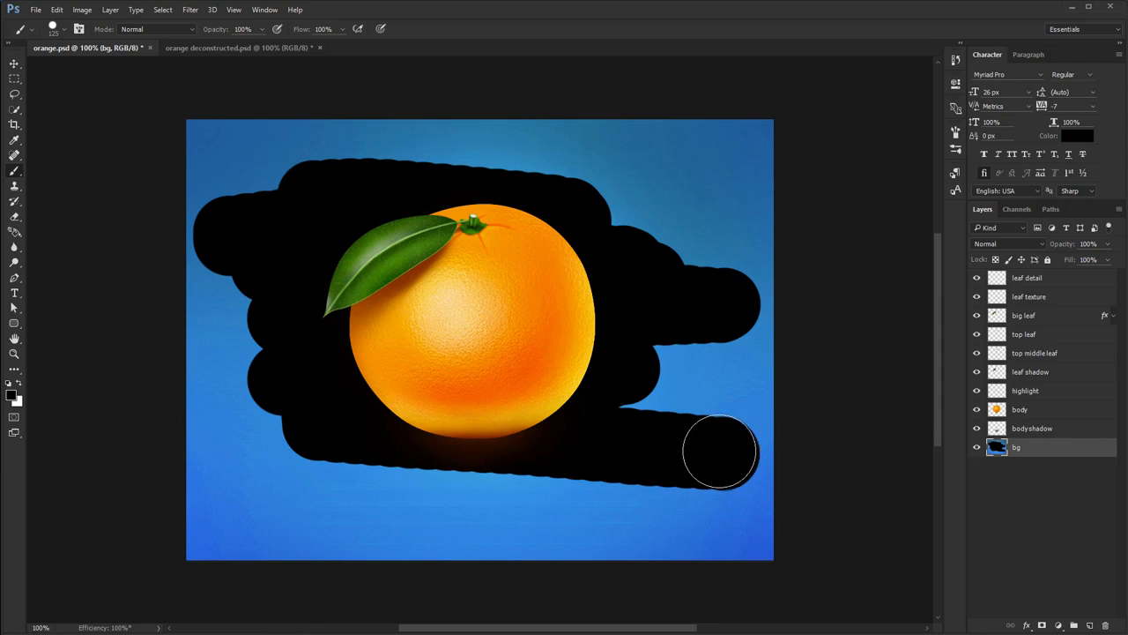
{"action": "key", "text": "ctrl+z"}
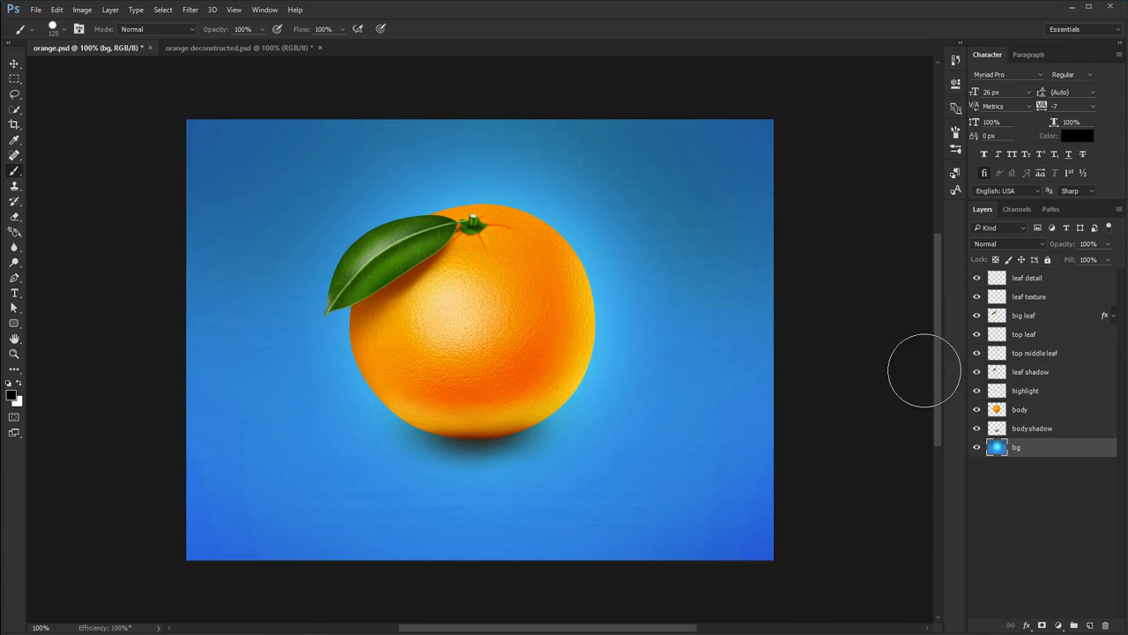
Paint black over the leaf on the big leaf layer, check the layer hidden and shown, and undo the painting.
{"action": "left_click", "coordinate": [1024, 315]}
{"action": "left_click_drag", "start_coordinate": [456, 247], "coordinate": [242, 291]}
{"action": "mouse_move", "coordinate": [315, 211]}
{"action": "left_mouse_down"}
{"action": "mouse_move", "coordinate": [426, 205]}
{"action": "mouse_move", "coordinate": [437, 277]}
{"action": "mouse_move", "coordinate": [498, 262]}
{"action": "mouse_move", "coordinate": [512, 291]}
{"action": "left_mouse_up"}
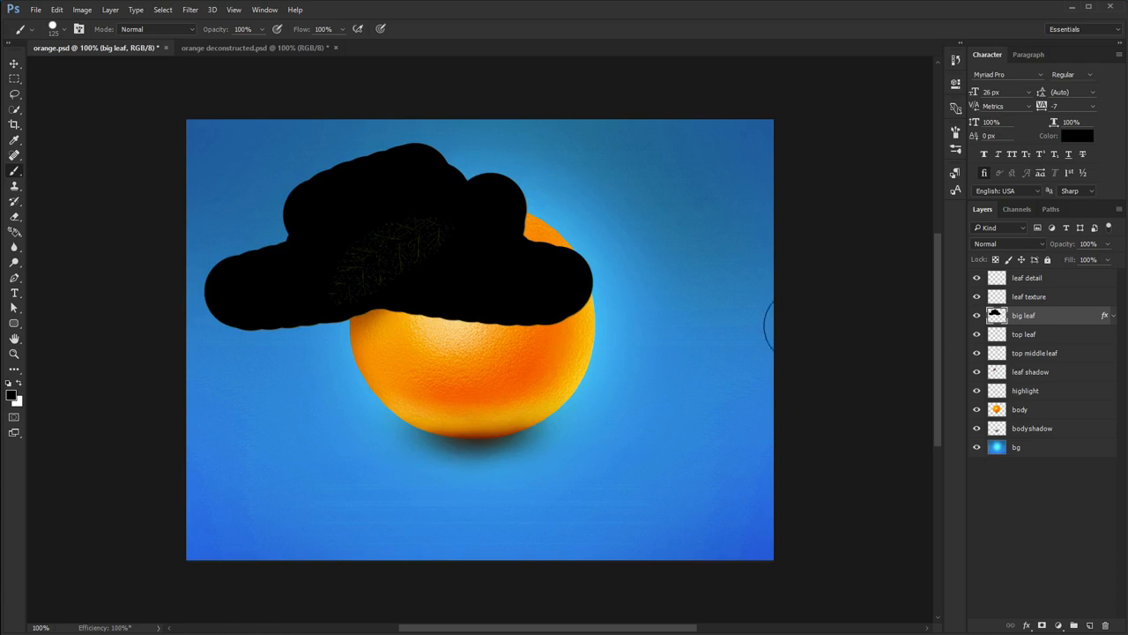
{"action": "left_click", "coordinate": [977, 315]}
{"action": "left_click", "coordinate": [976, 315]}
{"action": "key", "text": "ctrl+z"}
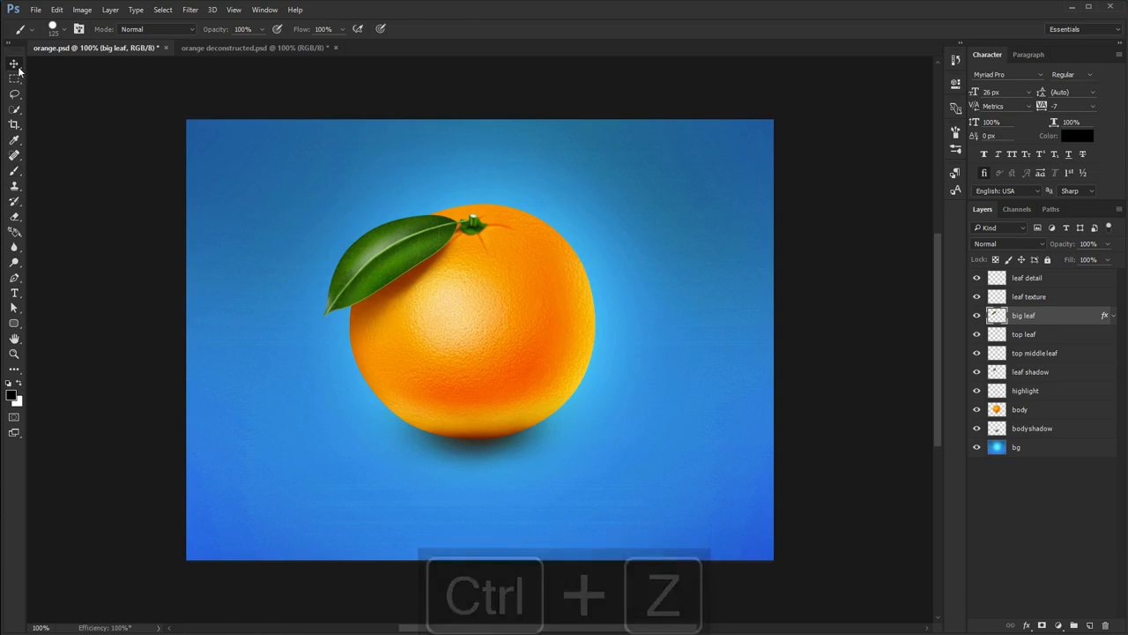
{"action": "key", "text": "v"}
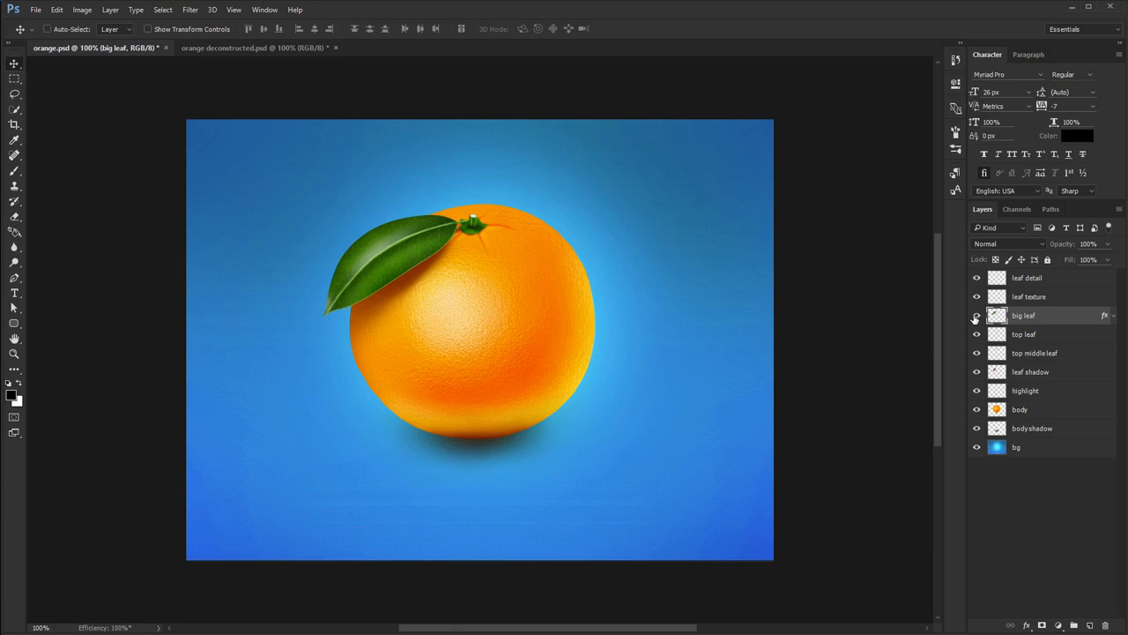
Hide and show the big leaf layer repeatedly to examine what it contributes over the leaf shadow.
{"action": "left_click", "coordinate": [976, 316]}
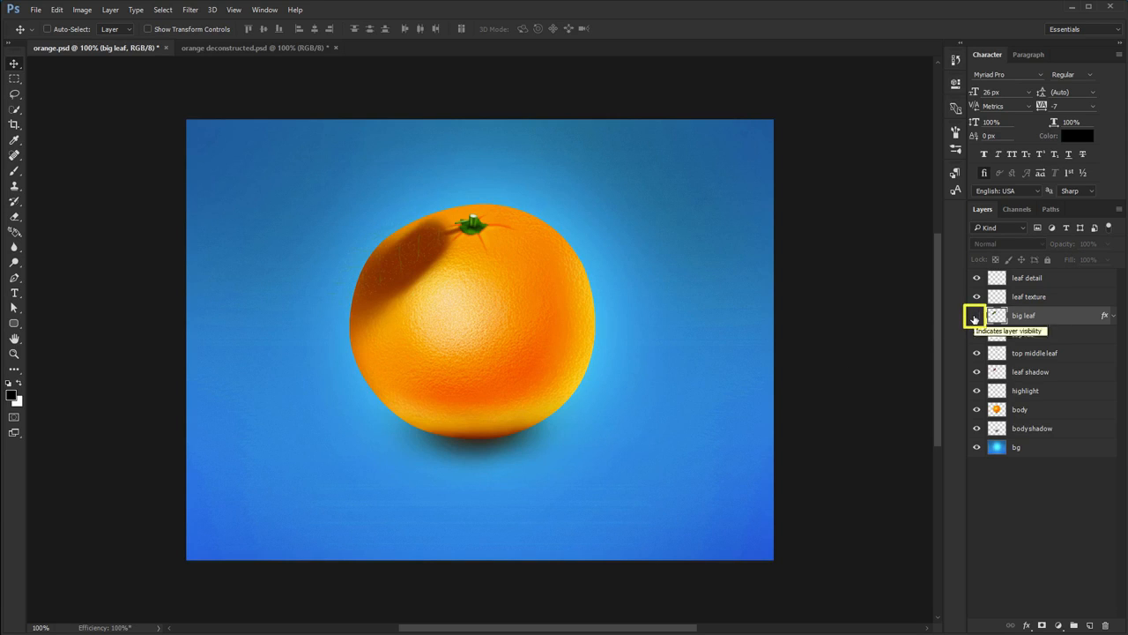
{"action": "left_click", "coordinate": [975, 317]}
{"action": "left_click", "coordinate": [975, 318]}
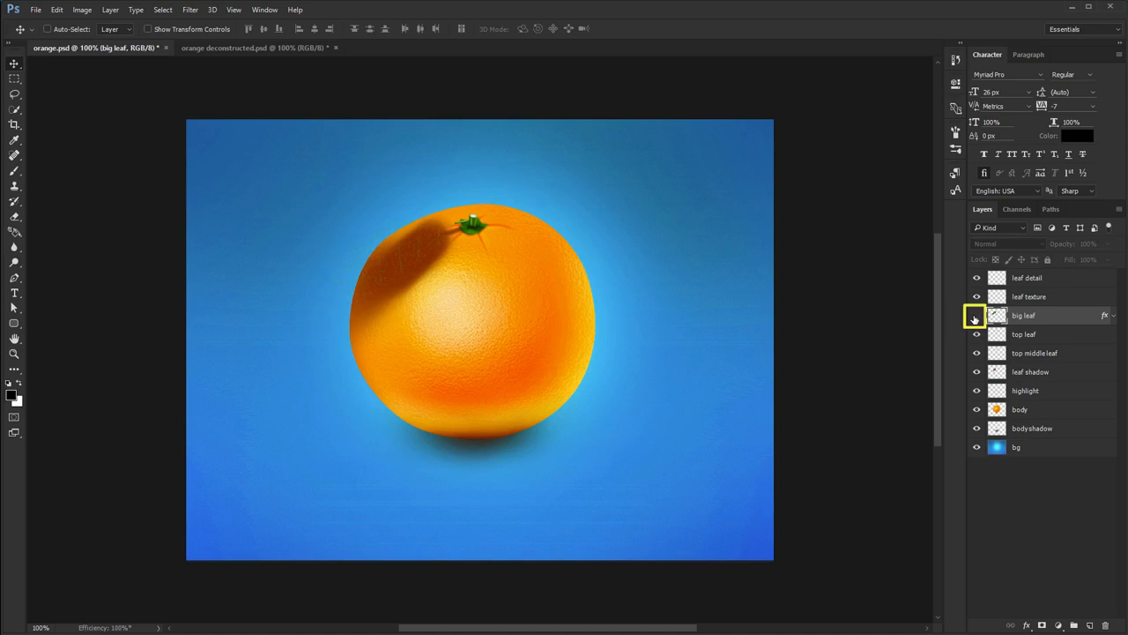
{"action": "left_click", "coordinate": [976, 317]}
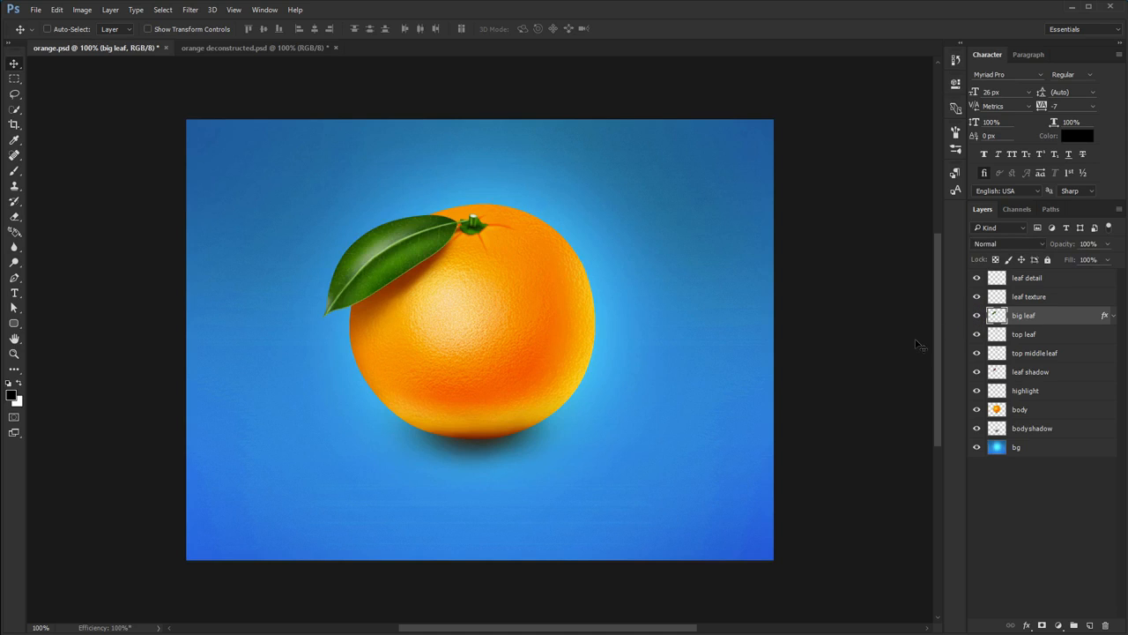
{"action": "mouse_move", "coordinate": [977, 319]}
{"action": "left_mouse_down"}
{"action": "mouse_move", "coordinate": [980, 429]}
{"action": "mouse_move", "coordinate": [974, 319]}
{"action": "left_mouse_up"}
{"action": "mouse_move", "coordinate": [977, 374]}
{"action": "left_mouse_down"}
{"action": "mouse_move", "coordinate": [976, 451]}
{"action": "mouse_move", "coordinate": [975, 374]}
{"action": "left_mouse_up"}
{"action": "left_click", "coordinate": [977, 314]}
{"action": "left_click", "coordinate": [976, 315]}
Toggle the visibility of the top leaf, top middle leaf, leaf shadow and highlight layers in turn.
{"action": "left_click", "coordinate": [978, 336]}
{"action": "left_click", "coordinate": [979, 354]}
{"action": "left_click", "coordinate": [979, 354]}
{"action": "left_click", "coordinate": [976, 372]}
{"action": "left_click", "coordinate": [977, 372]}
{"action": "left_click", "coordinate": [977, 390]}
{"action": "left_click", "coordinate": [977, 390]}
Select the highlight layer and compare the orange up close with the highlight hidden and shown.
{"action": "left_click", "coordinate": [1036, 395]}
{"action": "scroll", "coordinate": [473, 303], "scroll_direction": "up", "scroll_amount": 1}
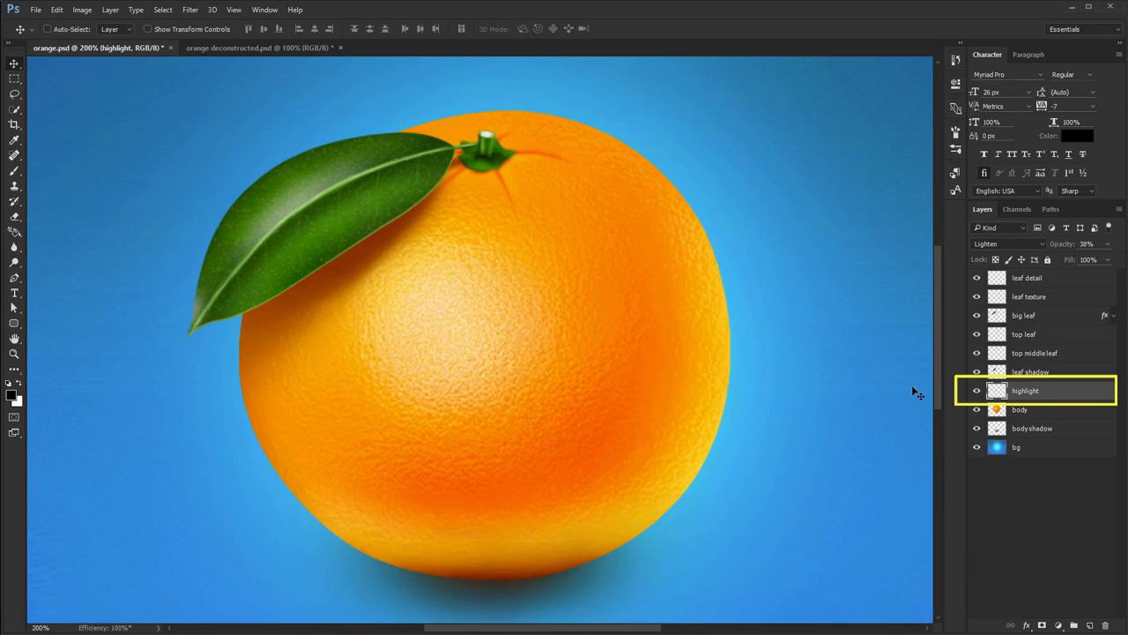
{"action": "left_click", "coordinate": [975, 393]}
{"action": "left_click", "coordinate": [975, 393]}
{"action": "left_click", "coordinate": [974, 393]}
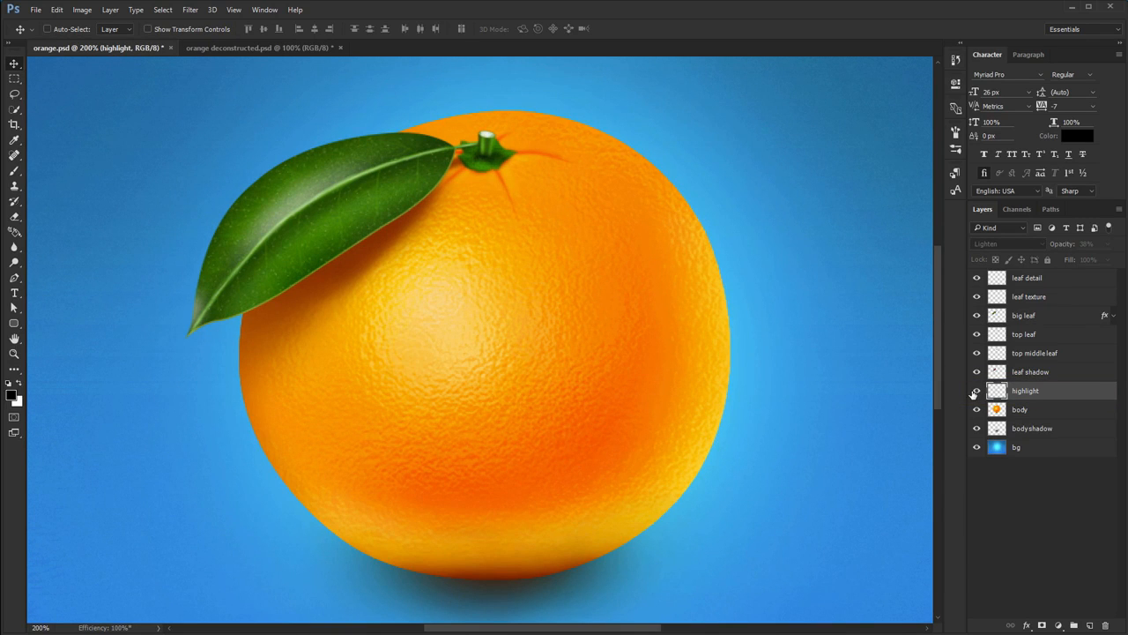
{"action": "left_click", "coordinate": [975, 393]}
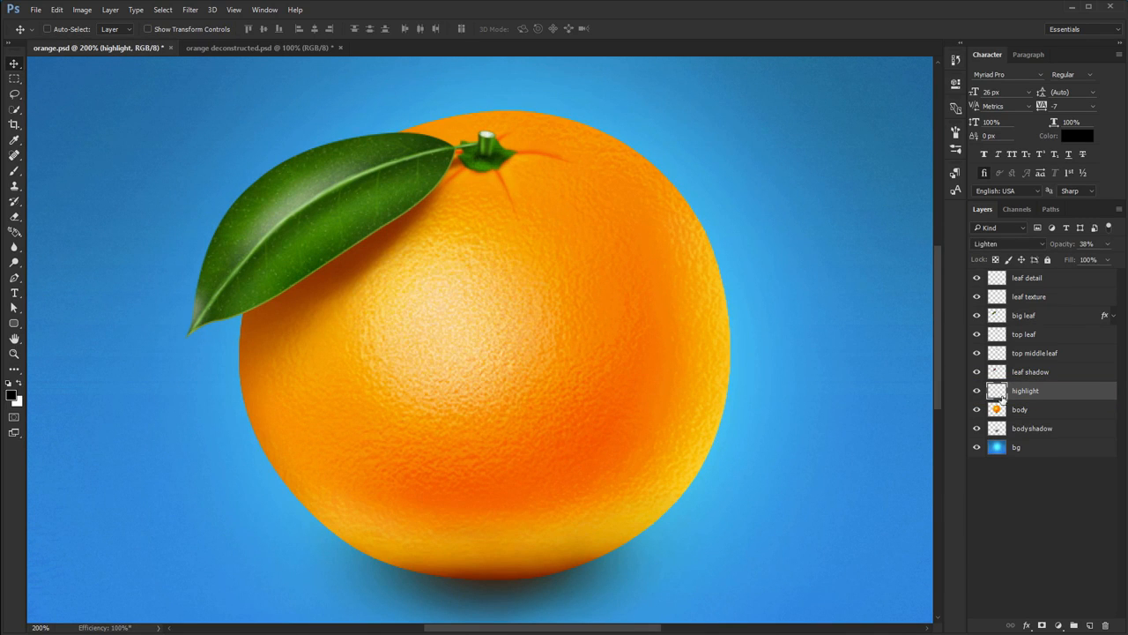
Load the pixels of the highlight and leaf shadow layers as selections in turn, and deselect.
{"action": "left_click", "coordinate": [997, 390], "text": "ctrl"}
{"action": "key", "text": "ctrl+1"}
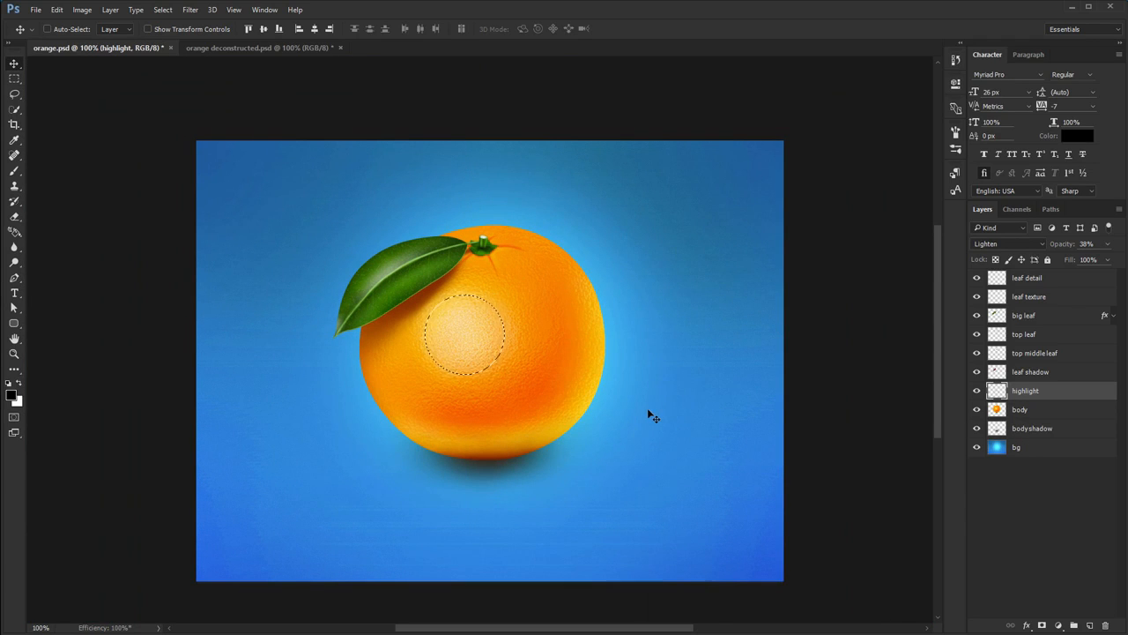
{"action": "left_click", "coordinate": [999, 374], "text": "ctrl"}
{"action": "left_click", "coordinate": [999, 390], "text": "ctrl"}
{"action": "key", "text": "ctrl+d"}
Load the leaf texture layer's pixels as a selection and inspect the texture on the leaf up close.
{"action": "left_click", "coordinate": [997, 297], "text": "ctrl"}
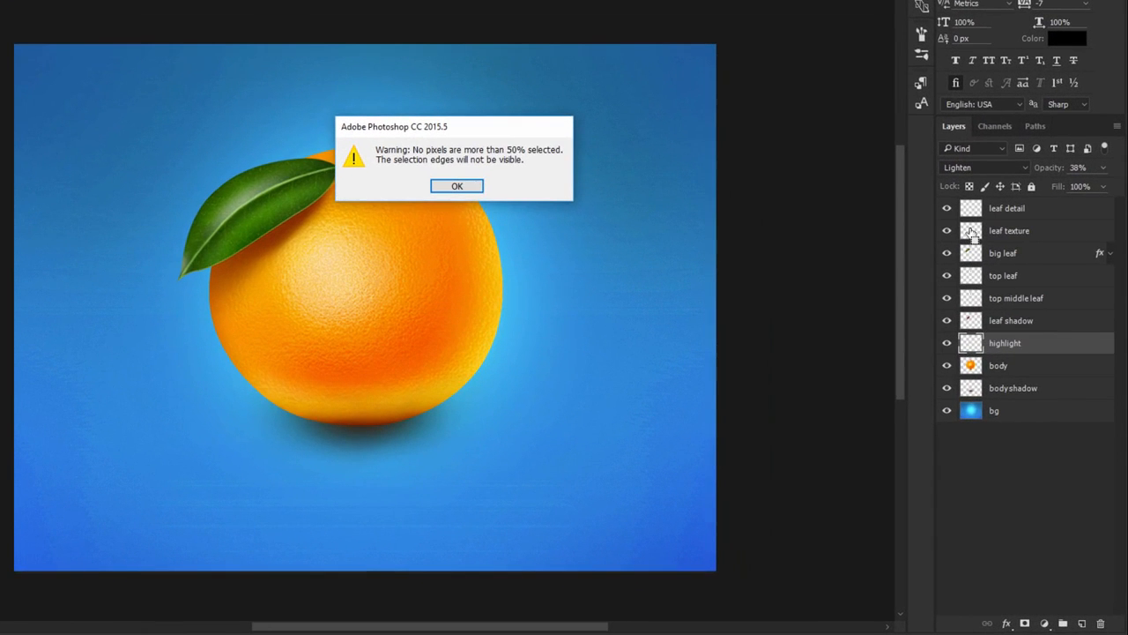
{"action": "key", "text": "Return"}
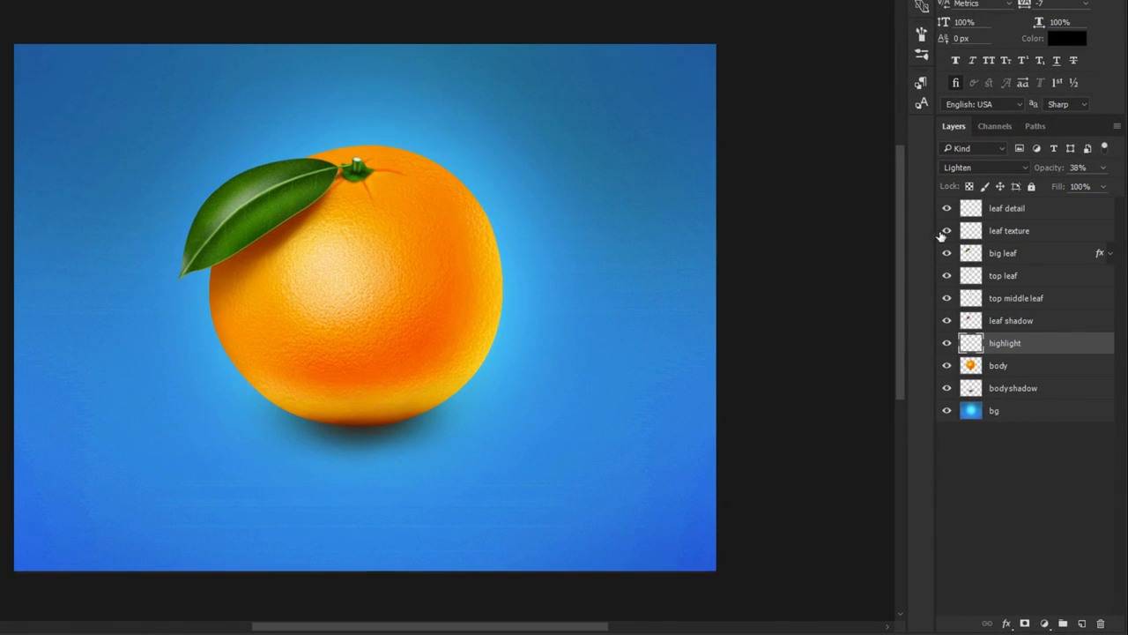
{"action": "scroll", "coordinate": [227, 191], "scroll_direction": "up", "scroll_amount": 3}
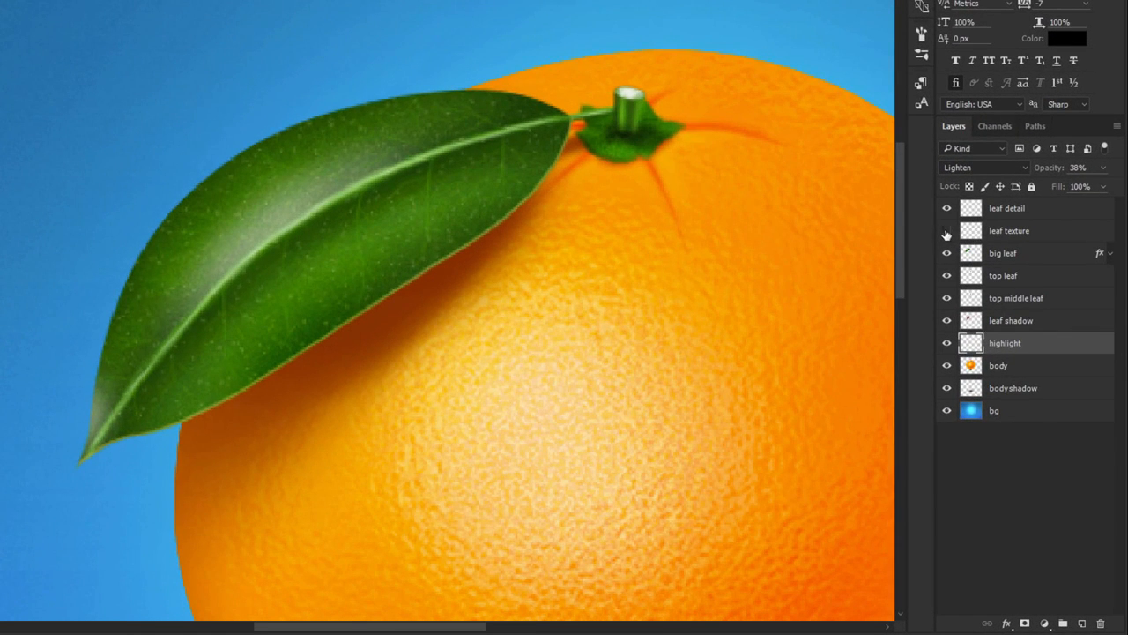
{"action": "left_click", "coordinate": [973, 232], "text": "ctrl"}
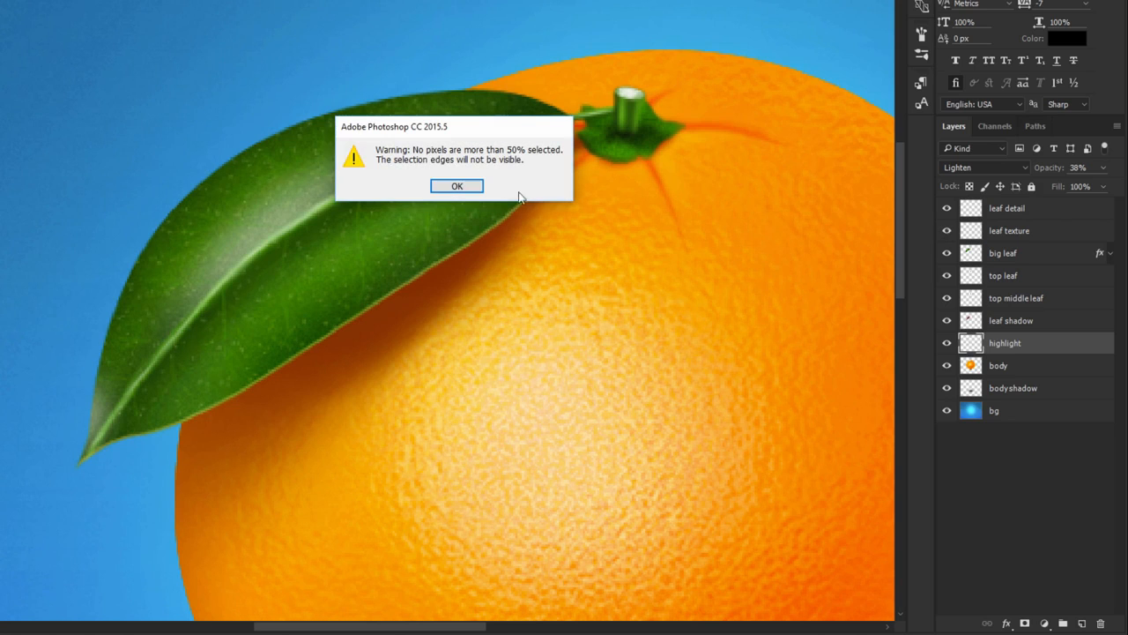
{"action": "left_click", "coordinate": [457, 186]}
{"action": "key", "text": "ctrl+1"}
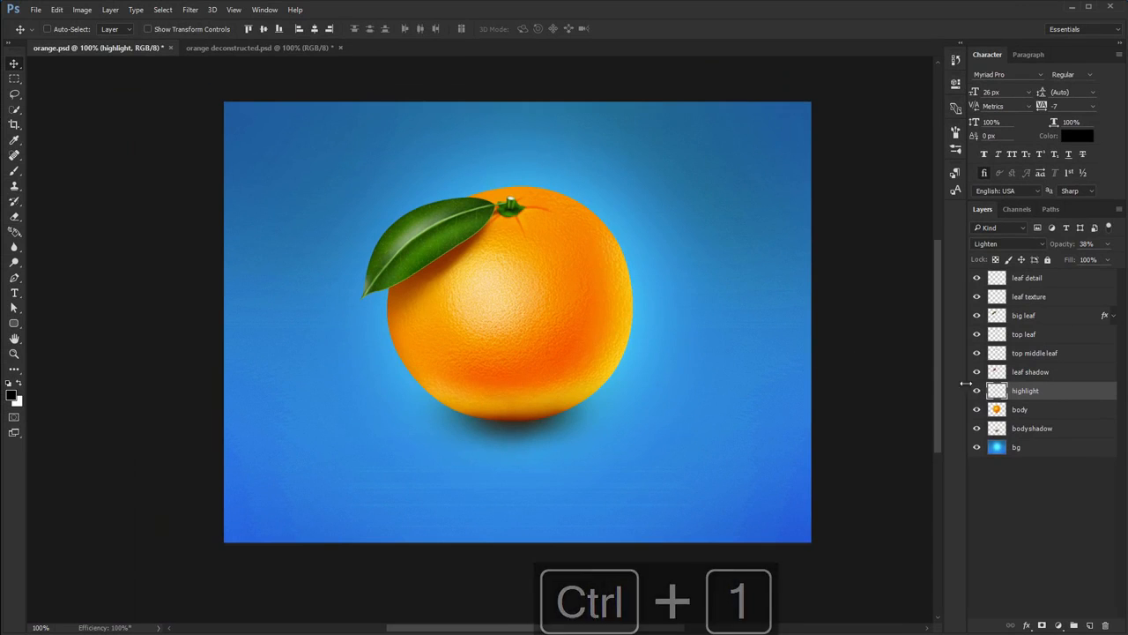
Select the body layer and set the layer thumbnails to Large Thumbnails.
{"action": "left_click", "coordinate": [997, 409]}
{"action": "right_click", "coordinate": [997, 409]}
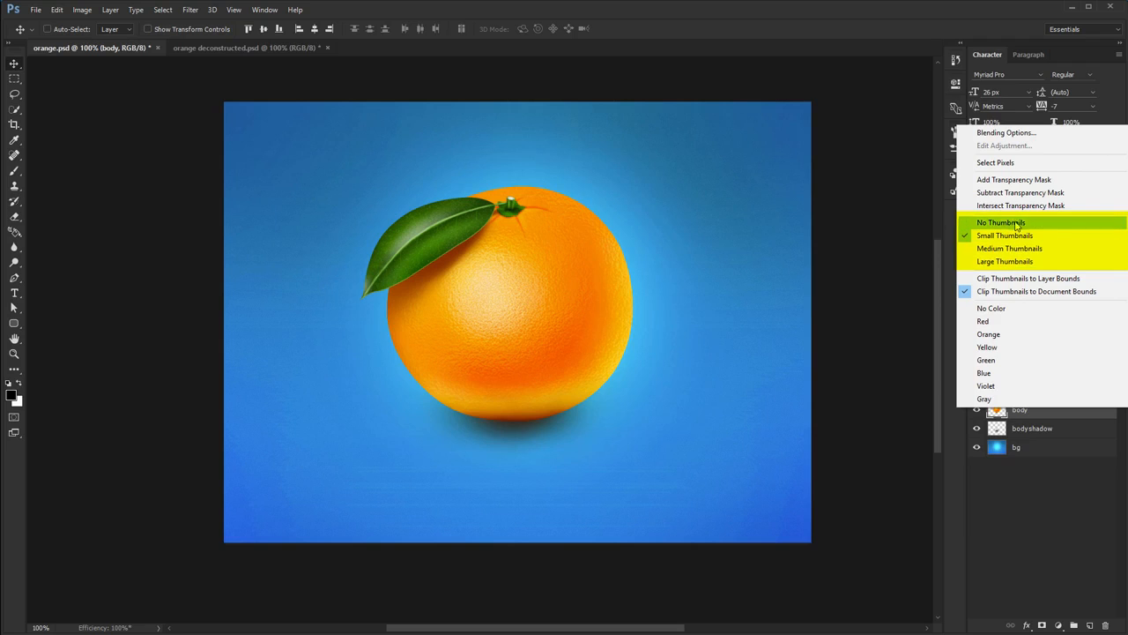
{"action": "left_click", "coordinate": [1010, 269]}
{"action": "scroll", "coordinate": [1045, 441], "scroll_direction": "down", "scroll_amount": 1}
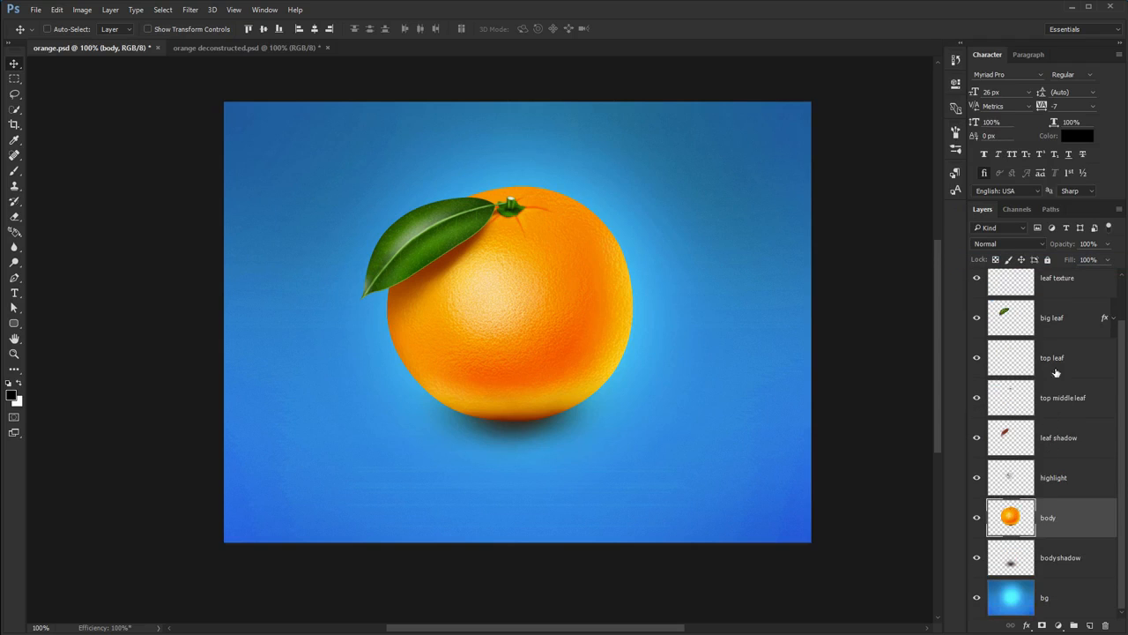
Examine the enlarged thumbnails of the big leaf, leaf shadow, highlight and body layers, selecting each in turn.
{"action": "left_click", "coordinate": [1054, 332]}
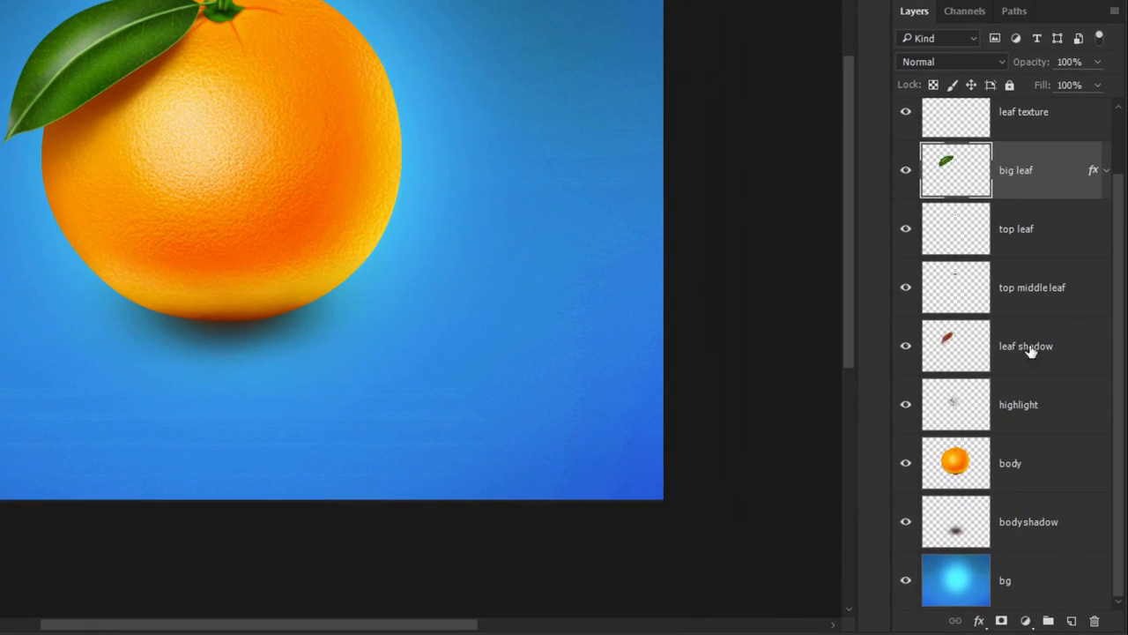
{"action": "left_click", "coordinate": [1030, 349]}
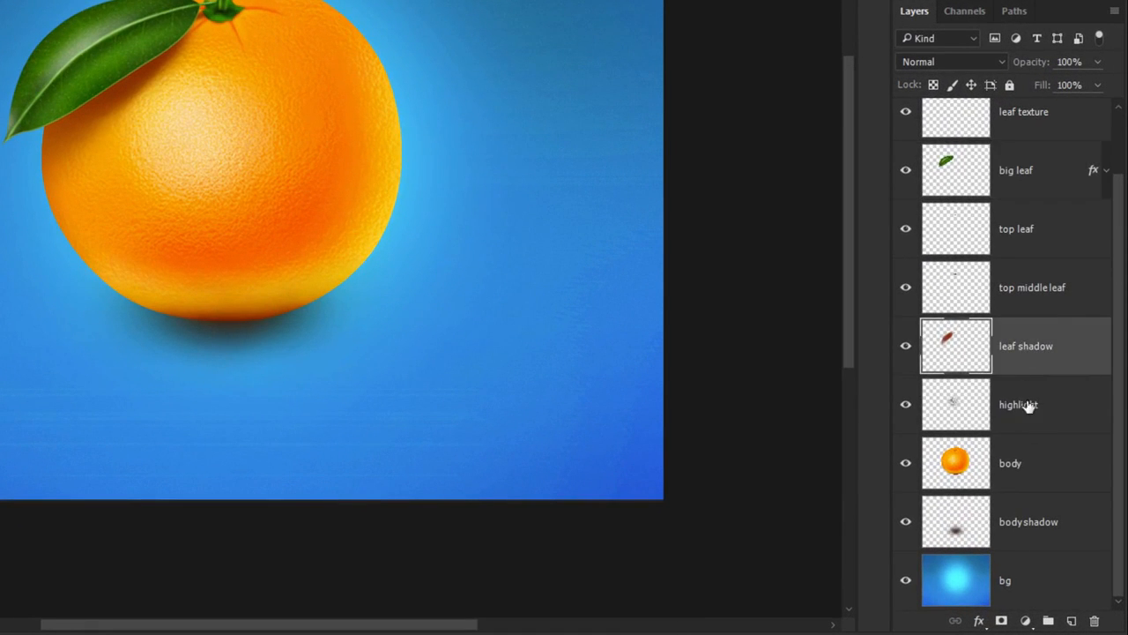
{"action": "left_click", "coordinate": [1026, 405]}
{"action": "left_click", "coordinate": [1019, 459]}
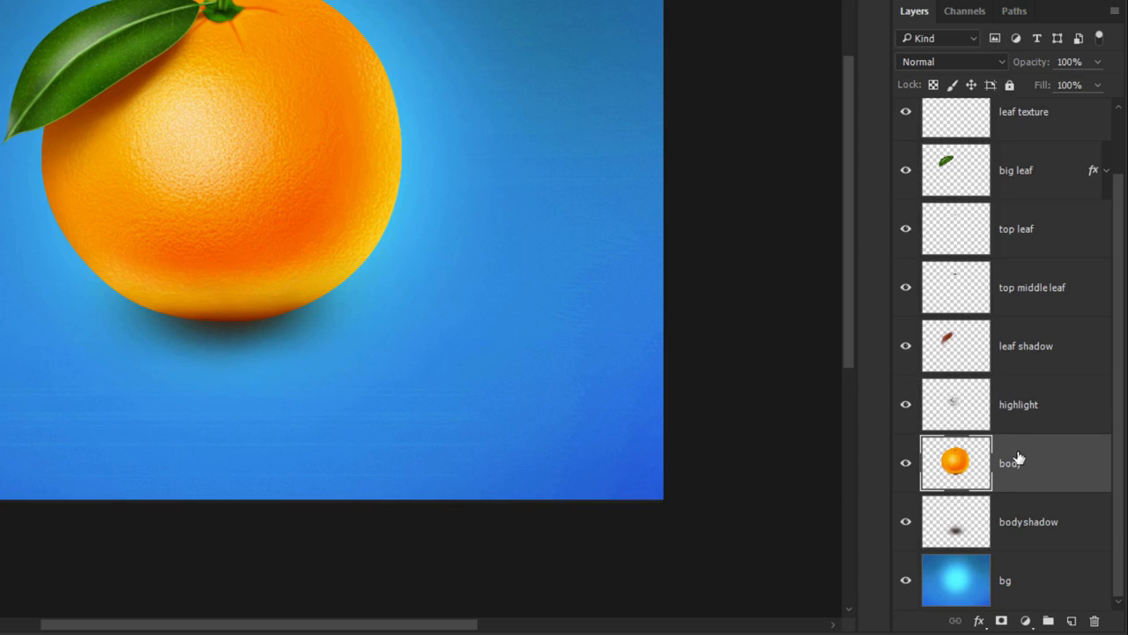
{"action": "scroll", "coordinate": [1020, 457], "scroll_direction": "up", "scroll_amount": 2}
{"action": "scroll", "coordinate": [1019, 457], "scroll_direction": "down", "scroll_amount": 2}
Set the layer thumbnails to Small Thumbnails.
{"action": "right_click", "coordinate": [961, 454]}
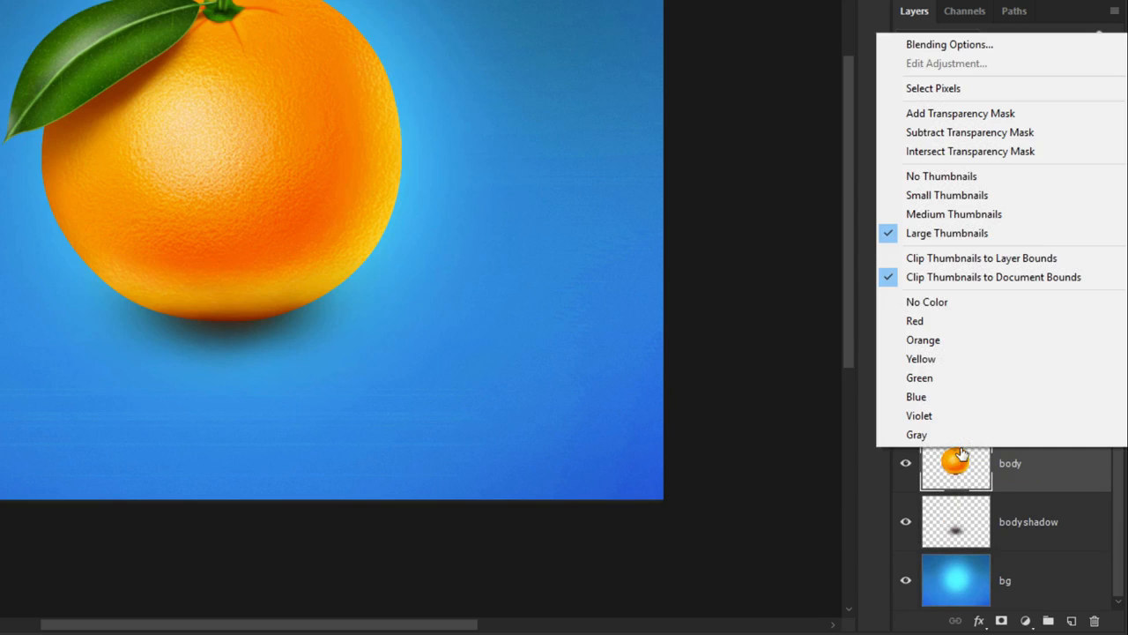
{"action": "left_click", "coordinate": [949, 197]}
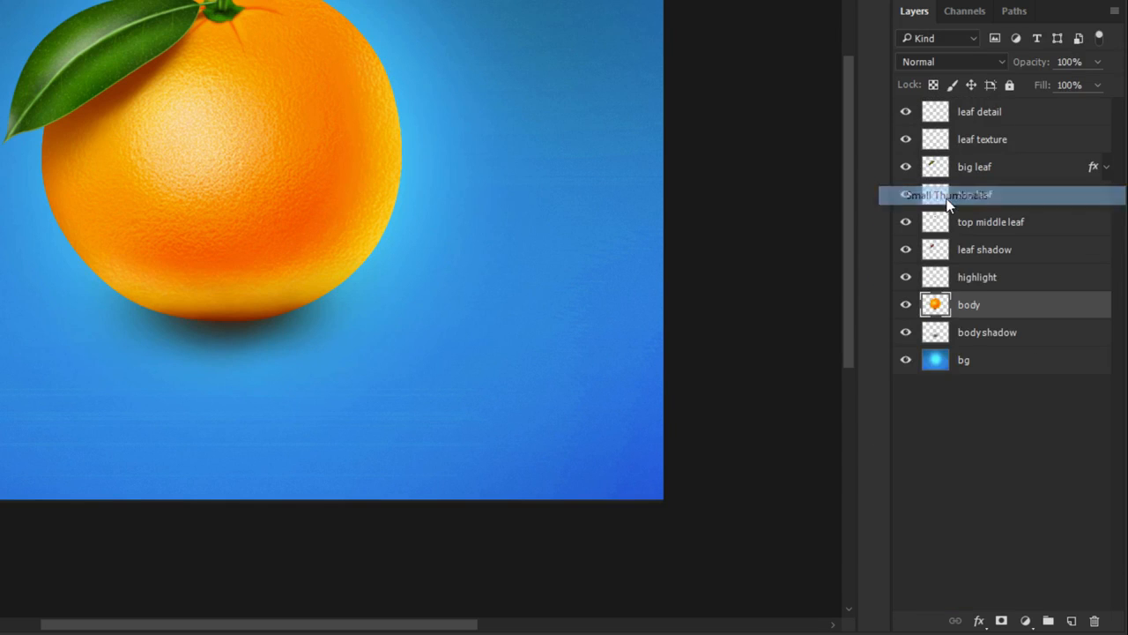
Rename the body layer as body orange.
{"action": "double_click", "coordinate": [970, 305]}
{"action": "left_click", "coordinate": [993, 305]}
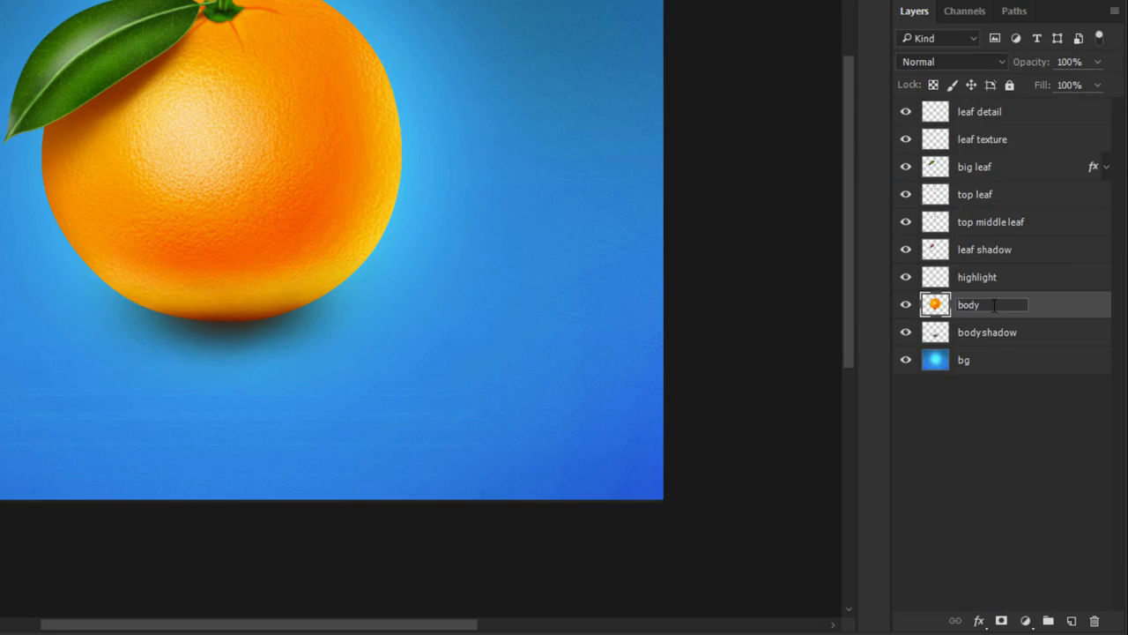
{"action": "type", "text": "orange"}
{"action": "key", "text": "Return"}
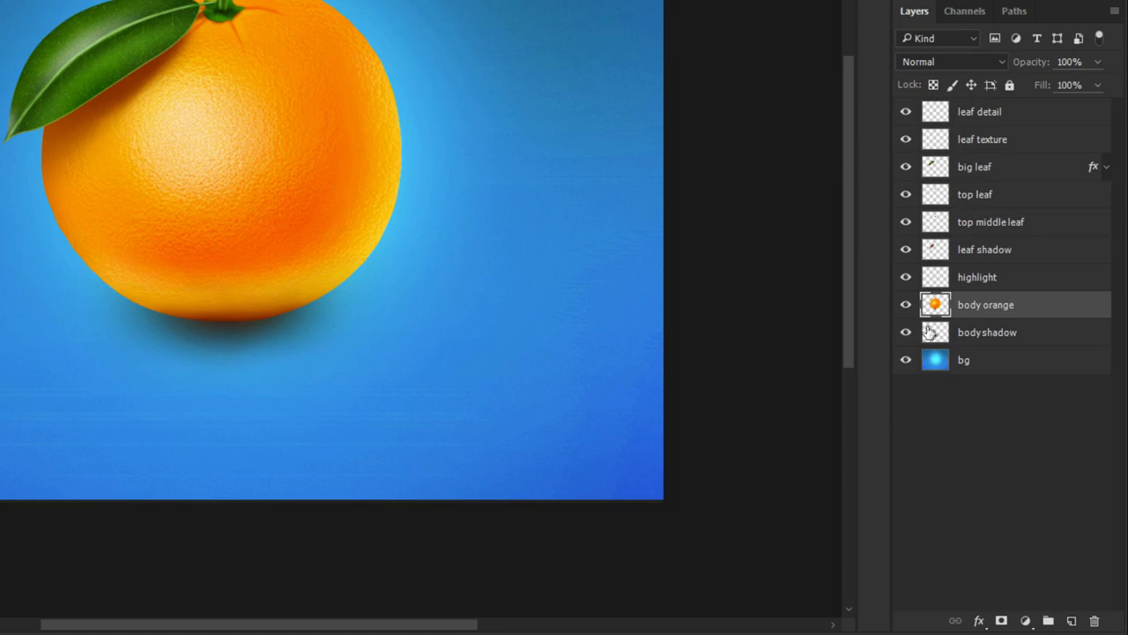
Hide and show the body orange, body shadow and leaf shadow layers in turn, and reselect the body shadow layer.
{"action": "left_click", "coordinate": [904, 305]}
{"action": "left_click", "coordinate": [901, 308]}
{"action": "left_click", "coordinate": [990, 342]}
{"action": "left_click", "coordinate": [905, 338]}
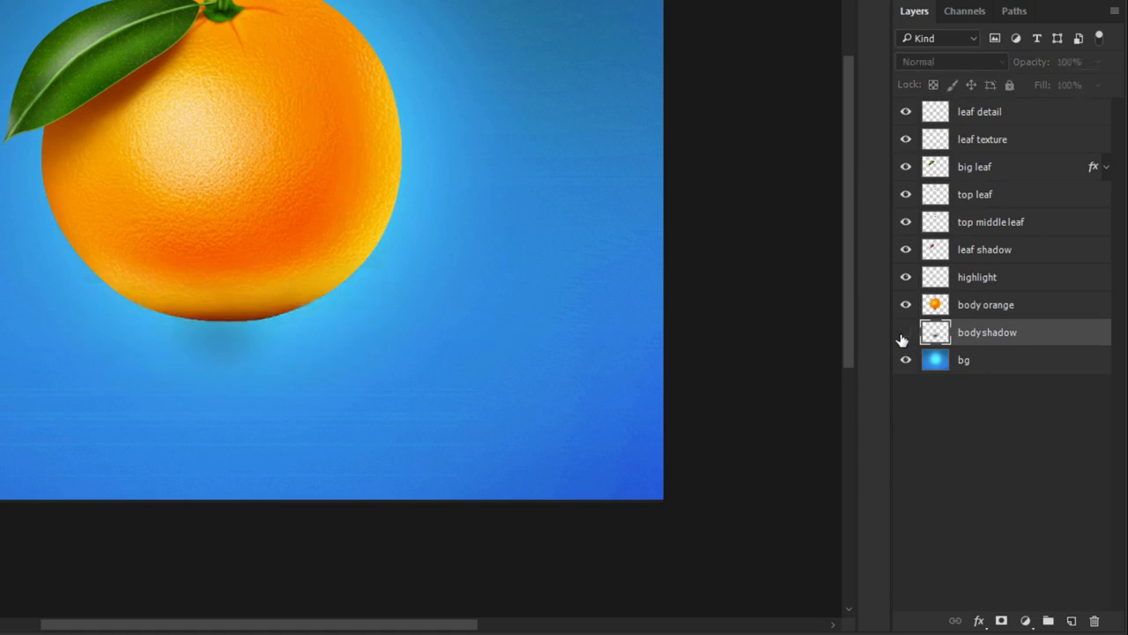
{"action": "left_click", "coordinate": [902, 342]}
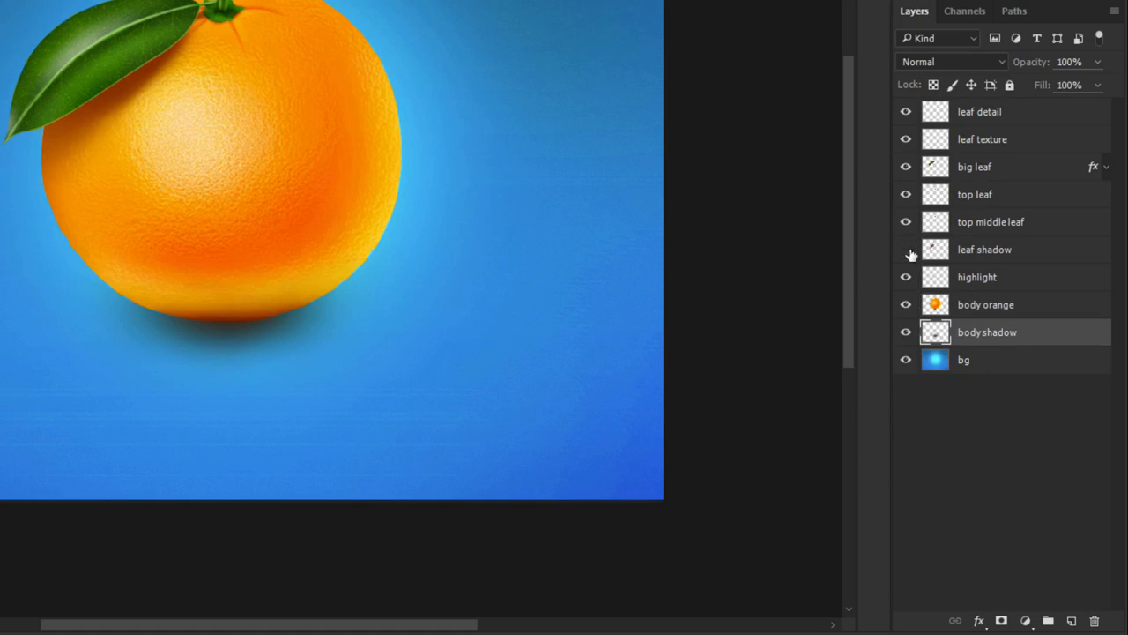
{"action": "left_click", "coordinate": [906, 252]}
{"action": "left_click", "coordinate": [906, 252]}
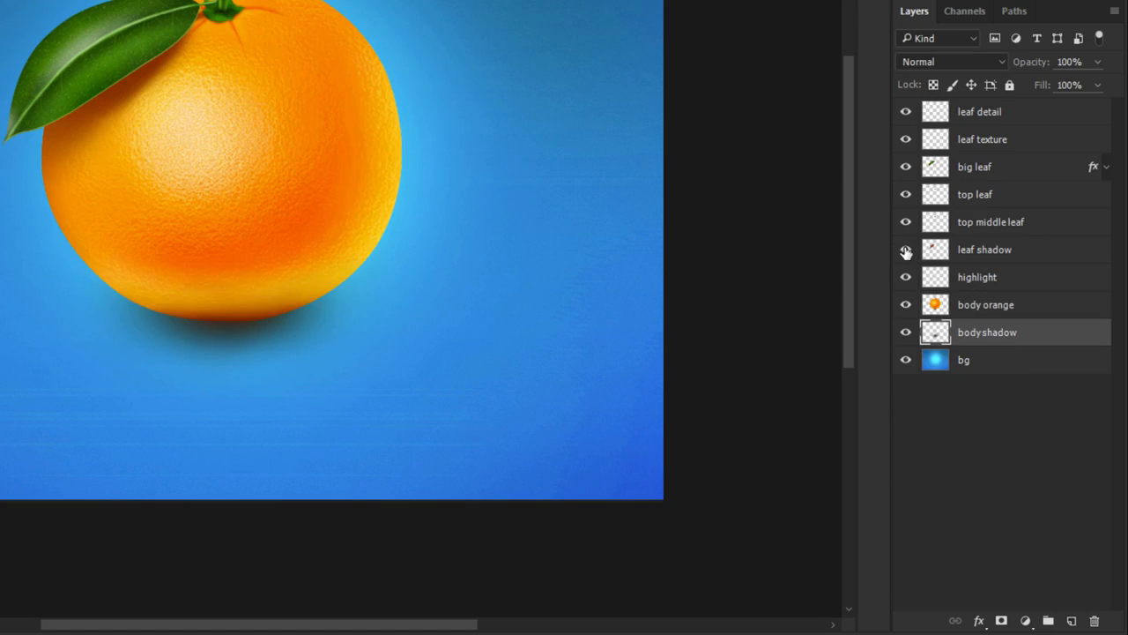
{"action": "left_click", "coordinate": [992, 255]}
{"action": "left_click", "coordinate": [1002, 331]}
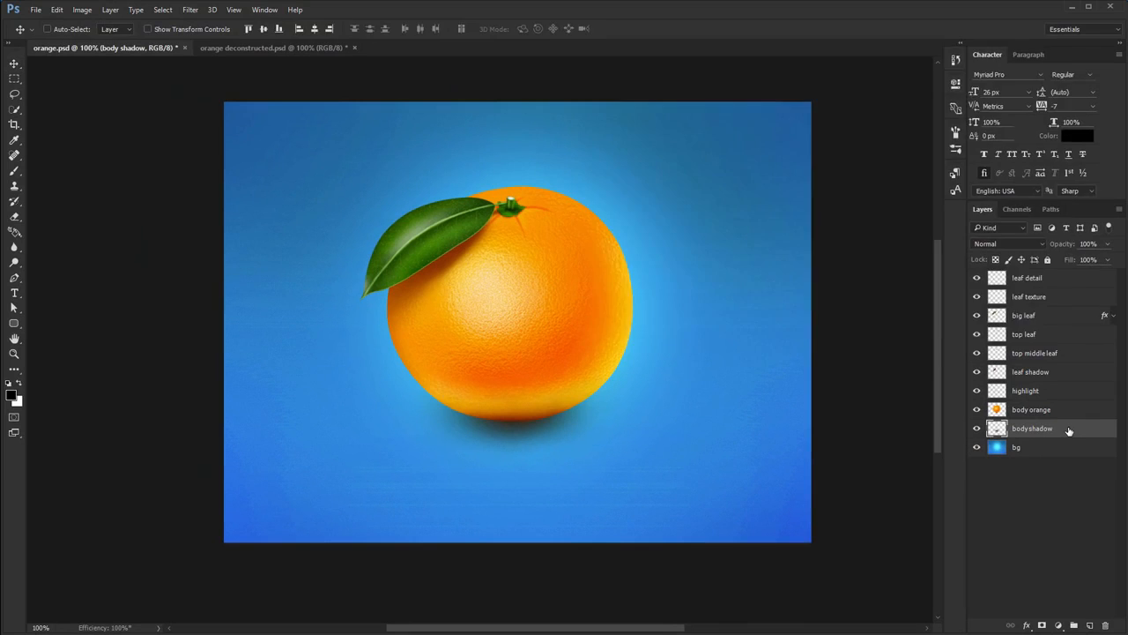
Open and dismiss the body shadow layer's style settings, and re-enter its name as body shadow.
{"action": "double_click", "coordinate": [1044, 336]}
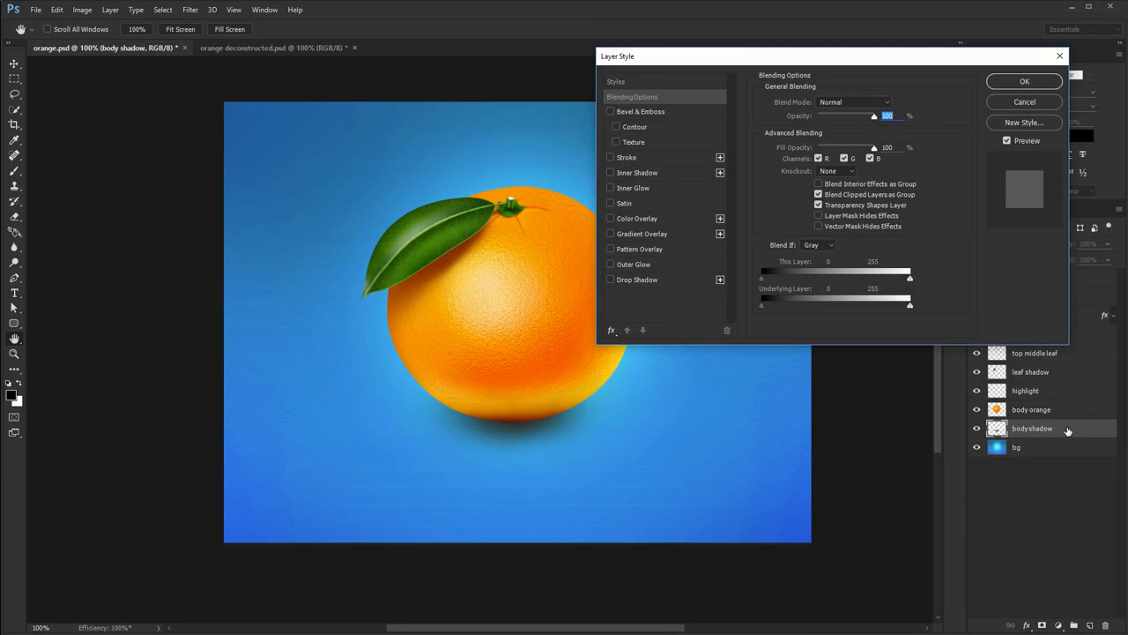
{"action": "key", "text": "Escape"}
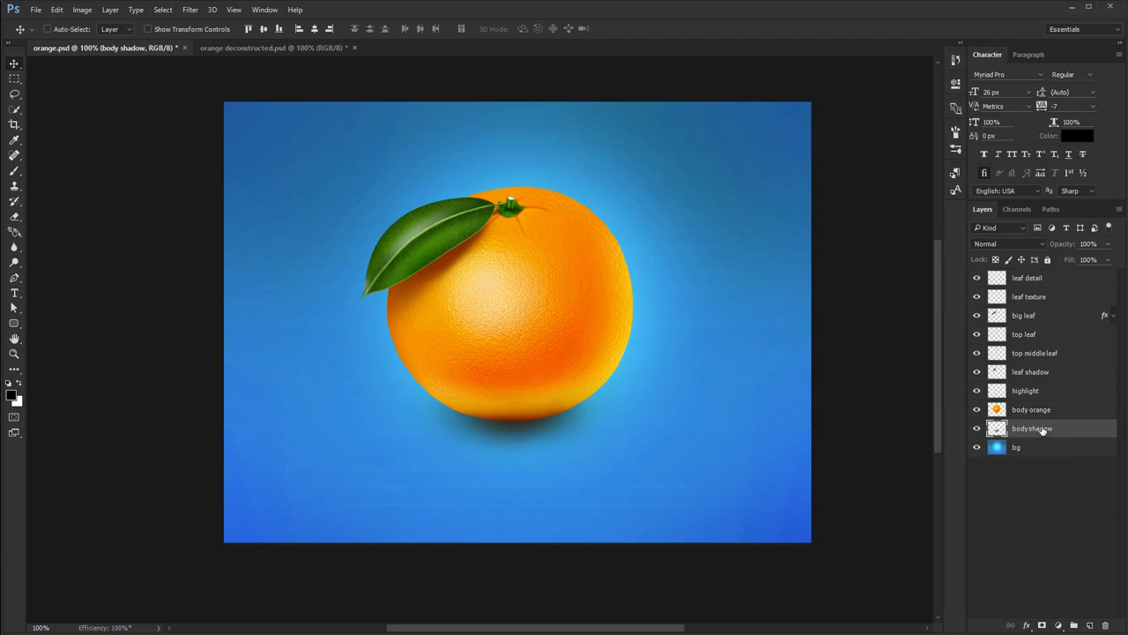
{"action": "double_click", "coordinate": [1043, 430]}
{"action": "type", "text": "bodyshadow"}
{"action": "left_click", "coordinate": [1052, 482]}
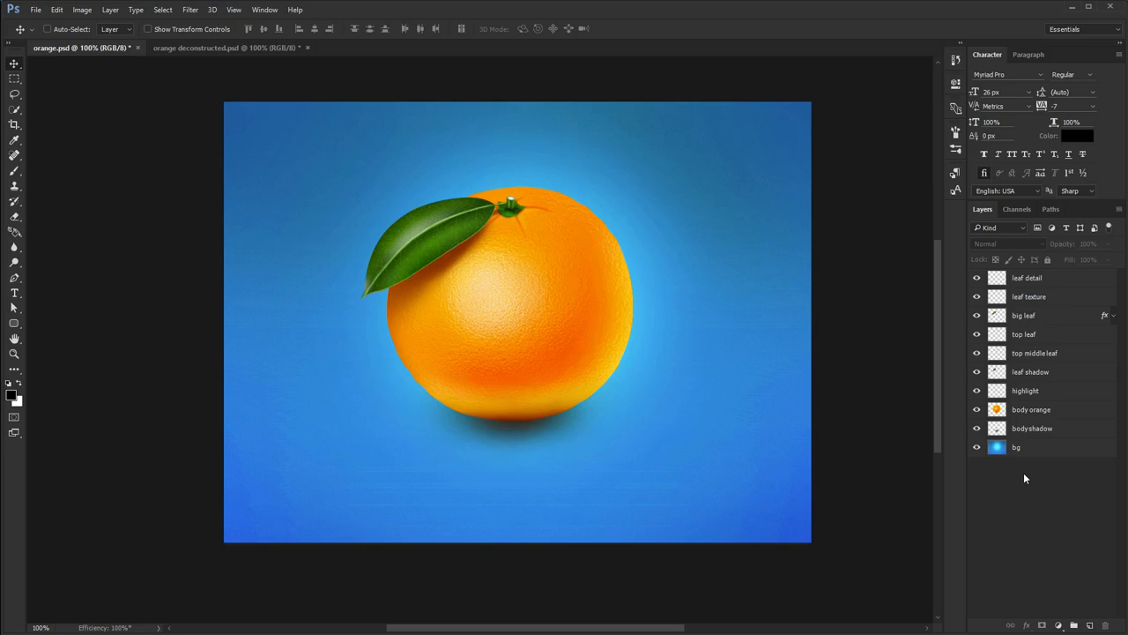
Select the leaf shadow, top middle leaf, top leaf, big leaf and leaf detail layers one at a time.
{"action": "left_click", "coordinate": [1049, 372]}
{"action": "left_click", "coordinate": [1049, 352]}
{"action": "left_click", "coordinate": [1049, 334]}
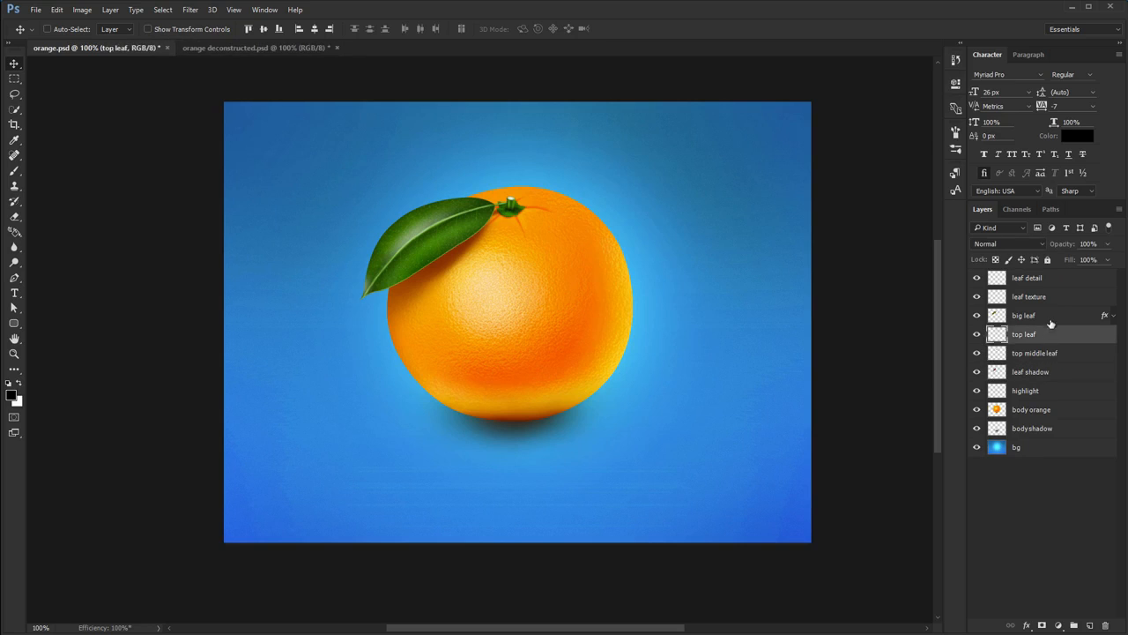
{"action": "left_click", "coordinate": [1049, 315]}
{"action": "left_click", "coordinate": [1049, 278]}
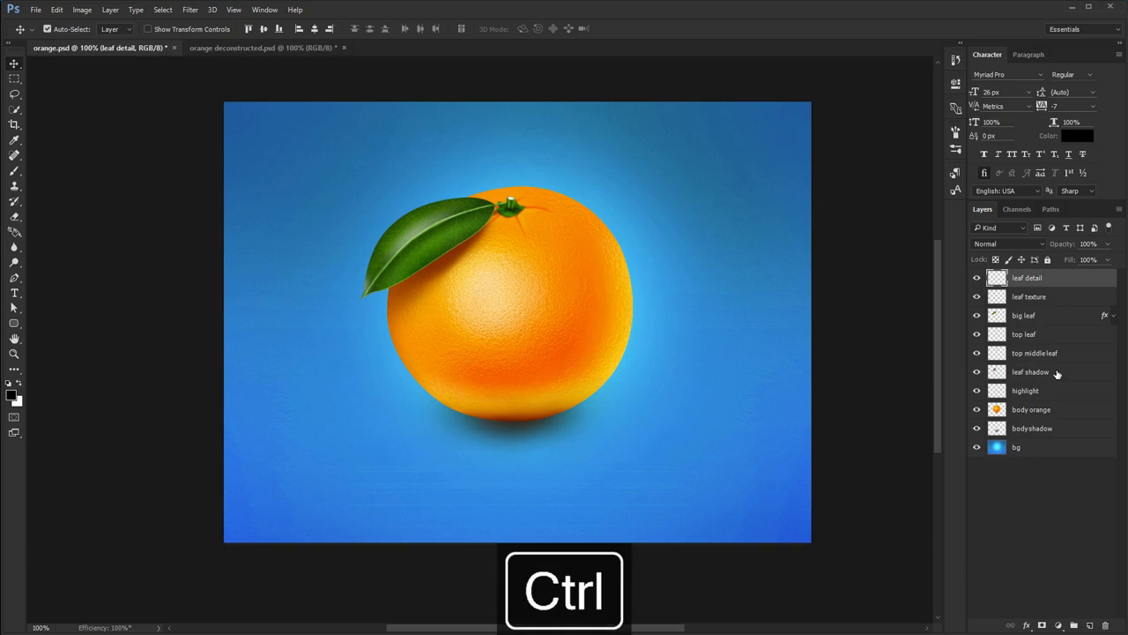
Add the leaf shadow, top middle leaf, top leaf, big leaf and leaf texture layers to the leaf detail layer selection.
{"action": "left_click", "coordinate": [1056, 372], "text": "ctrl"}
{"action": "left_click", "coordinate": [1048, 353], "text": "ctrl"}
{"action": "left_click", "coordinate": [1049, 334], "text": "ctrl"}
{"action": "left_click", "coordinate": [1052, 315], "text": "ctrl"}
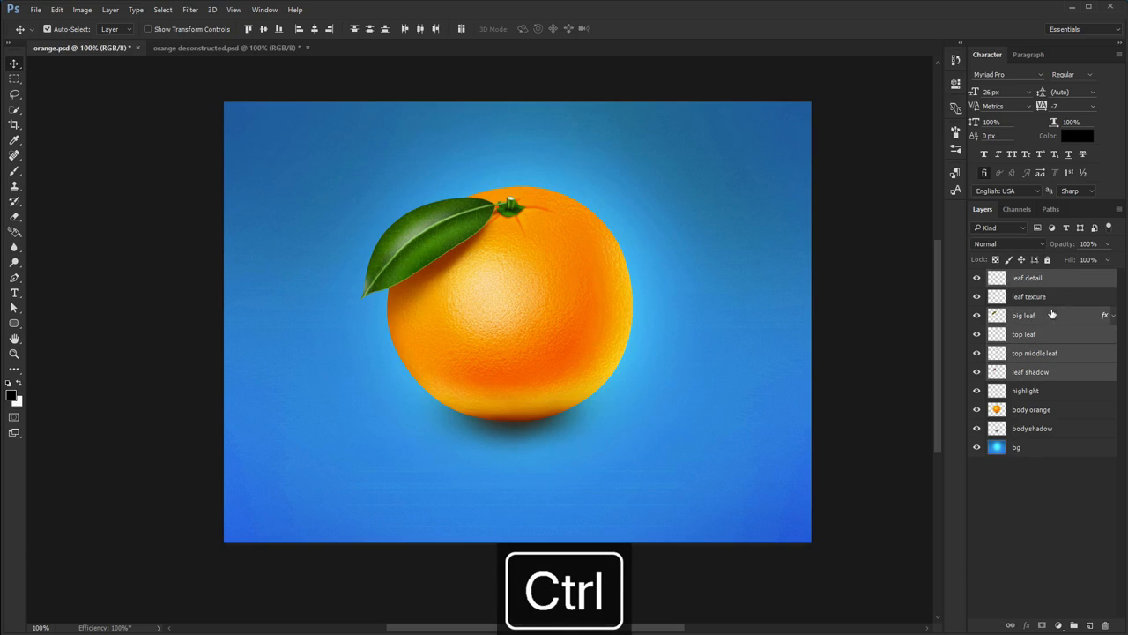
{"action": "left_click", "coordinate": [1060, 300], "text": "ctrl"}
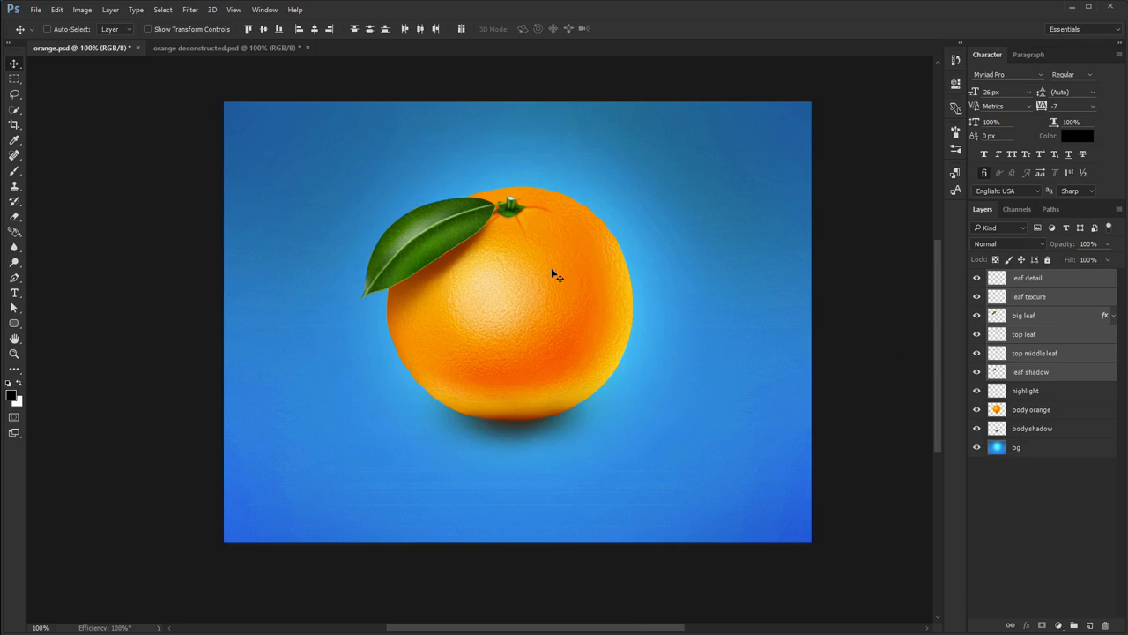
Try moving the selected leaf layers together on the canvas twice, undoing each move.
{"action": "left_click_drag", "start_coordinate": [511, 265], "coordinate": [638, 285]}
{"action": "key", "text": "ctrl+z"}
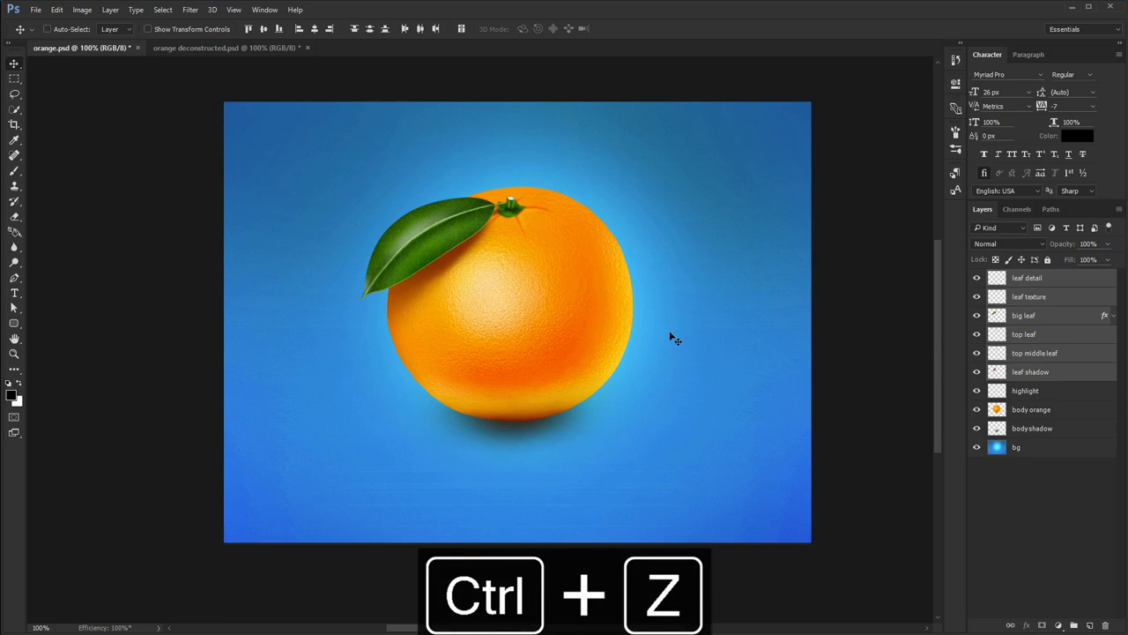
{"action": "left_click_drag", "start_coordinate": [551, 269], "coordinate": [510, 308]}
{"action": "key", "text": "ctrl+z"}
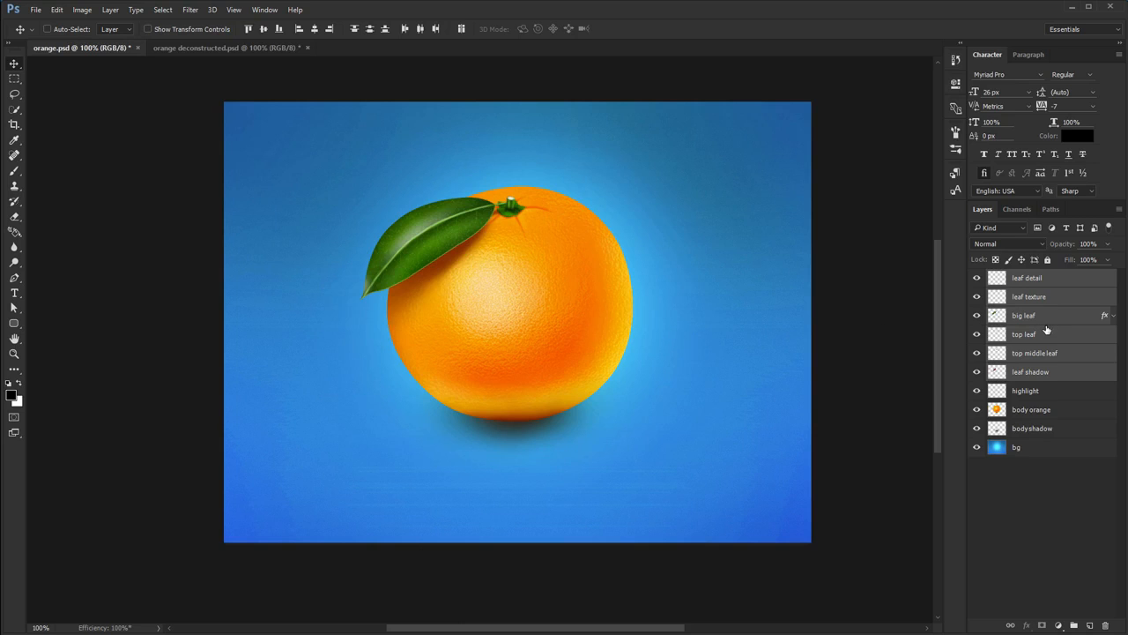
Group the selected leaf layers, and hide and show the new group.
{"action": "key", "text": "ctrl+g"}
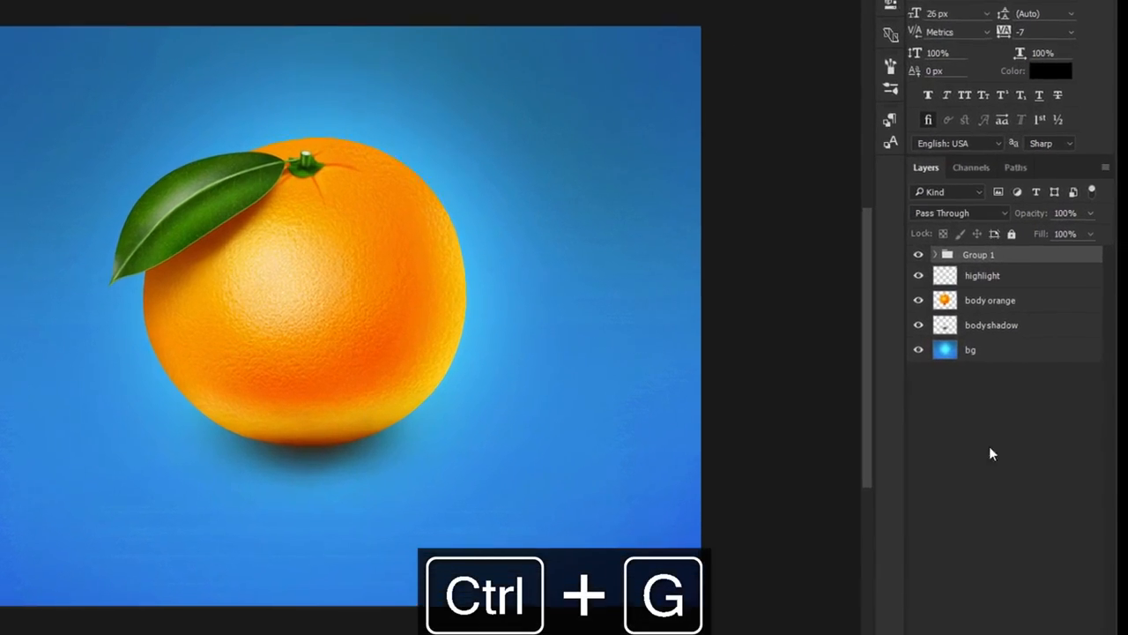
{"action": "left_click", "coordinate": [918, 255]}
{"action": "left_click", "coordinate": [918, 255]}
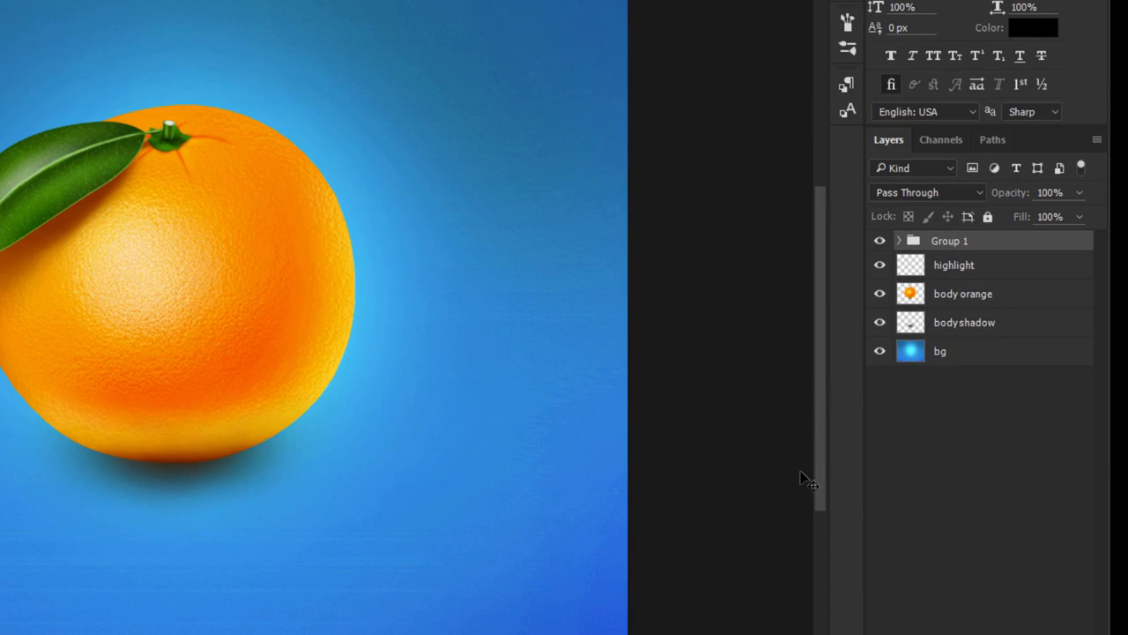
Rename the leaf group as full leaf.
{"action": "double_click", "coordinate": [950, 242]}
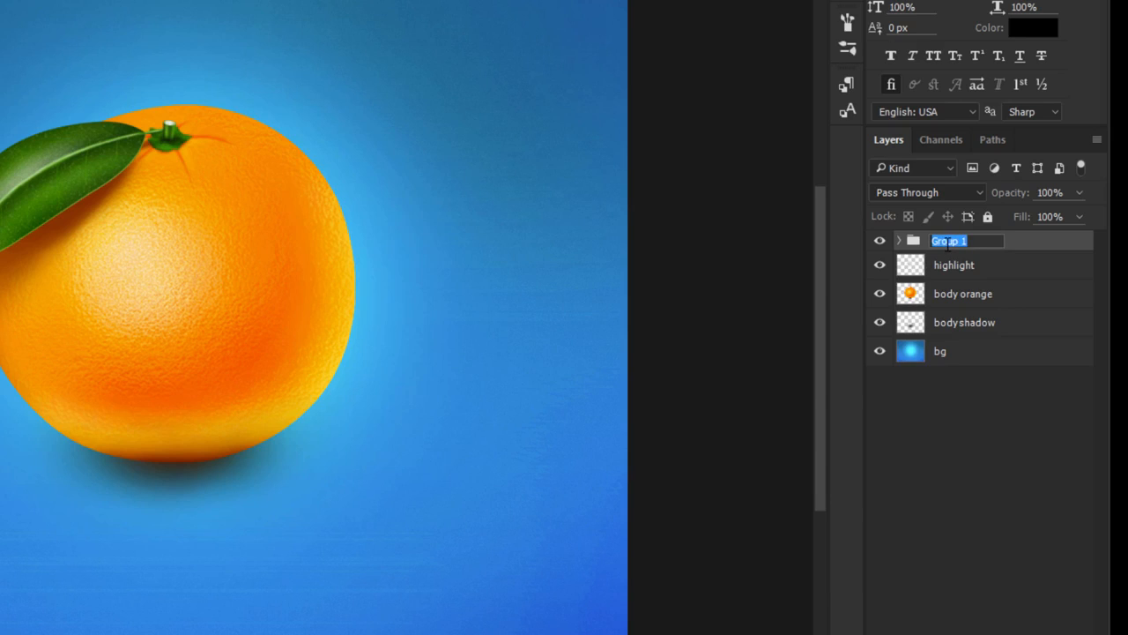
{"action": "type", "text": "full leaf"}
{"action": "key", "text": "Return"}
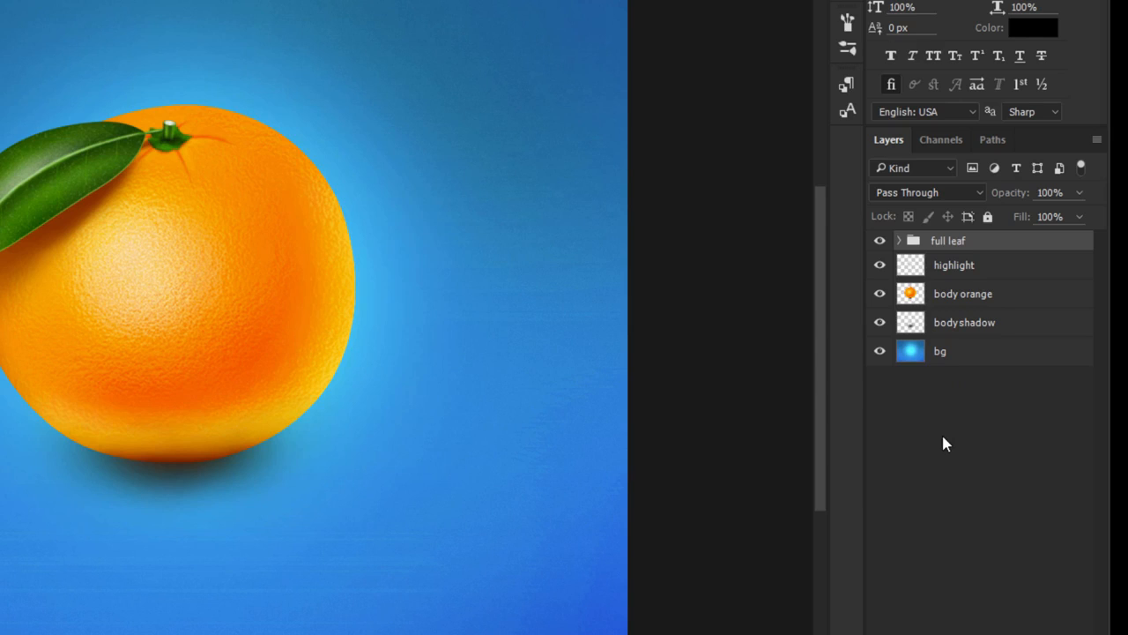
Put the body orange layer into its own group and name that group orange.
{"action": "left_click", "coordinate": [970, 299]}
{"action": "key", "text": "ctrl+g"}
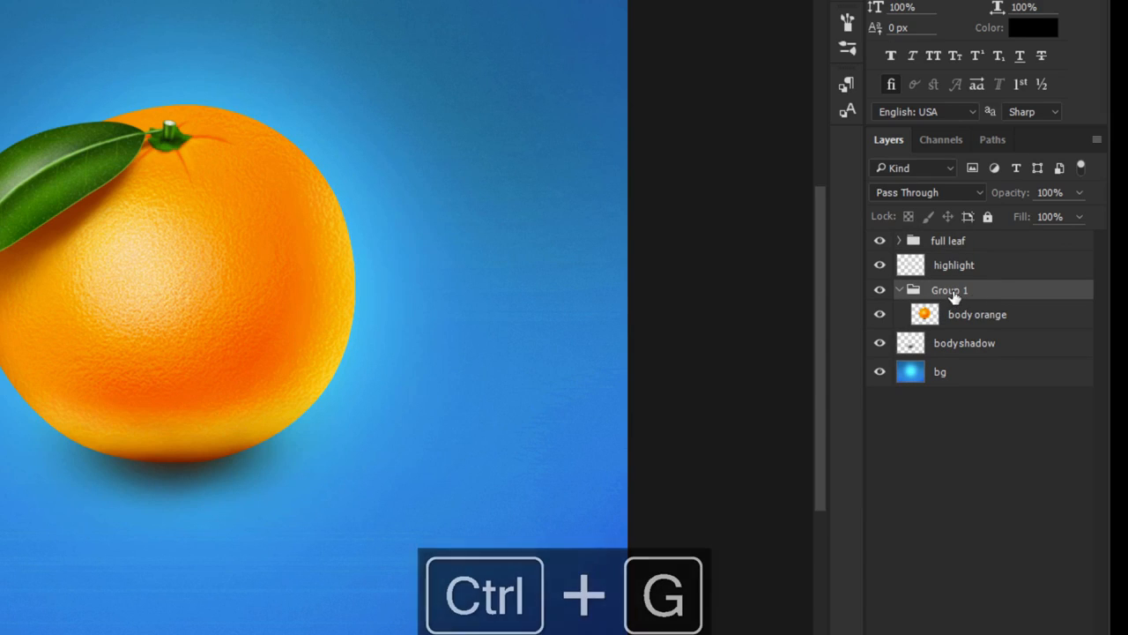
{"action": "double_click", "coordinate": [952, 290]}
{"action": "type", "text": "orange"}
{"action": "key", "text": "Return"}
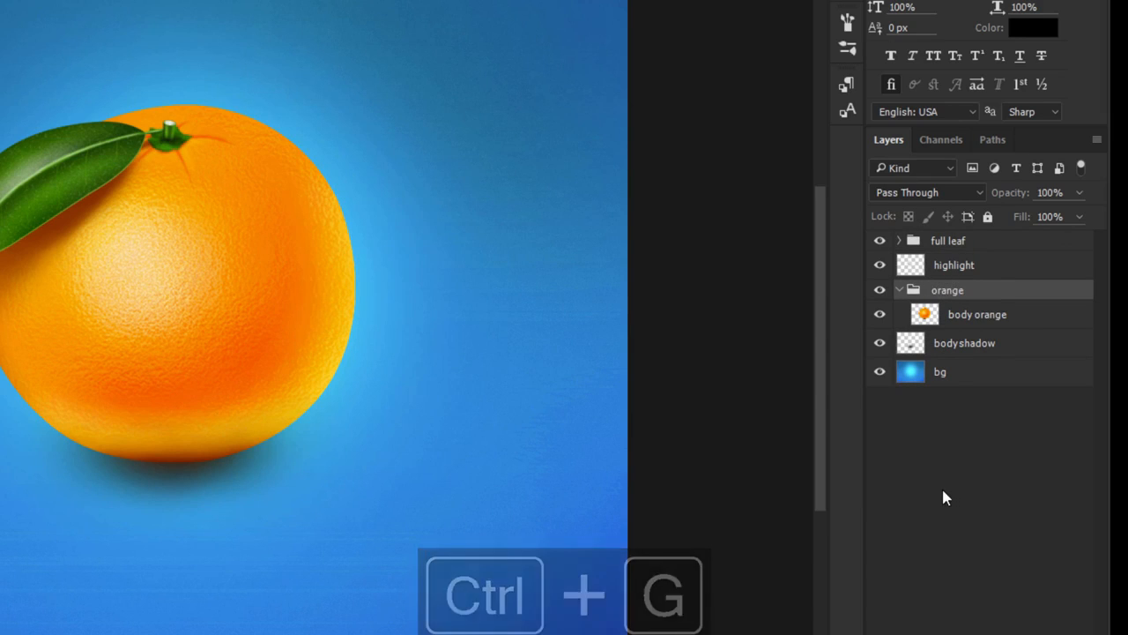
Undo the naming and grouping of the body orange layer.
{"action": "key", "text": "ctrl+z"}
{"action": "key", "text": "ctrl+z"}
{"action": "key", "text": "ctrl+z"}
{"action": "key", "text": "ctrl+z"}
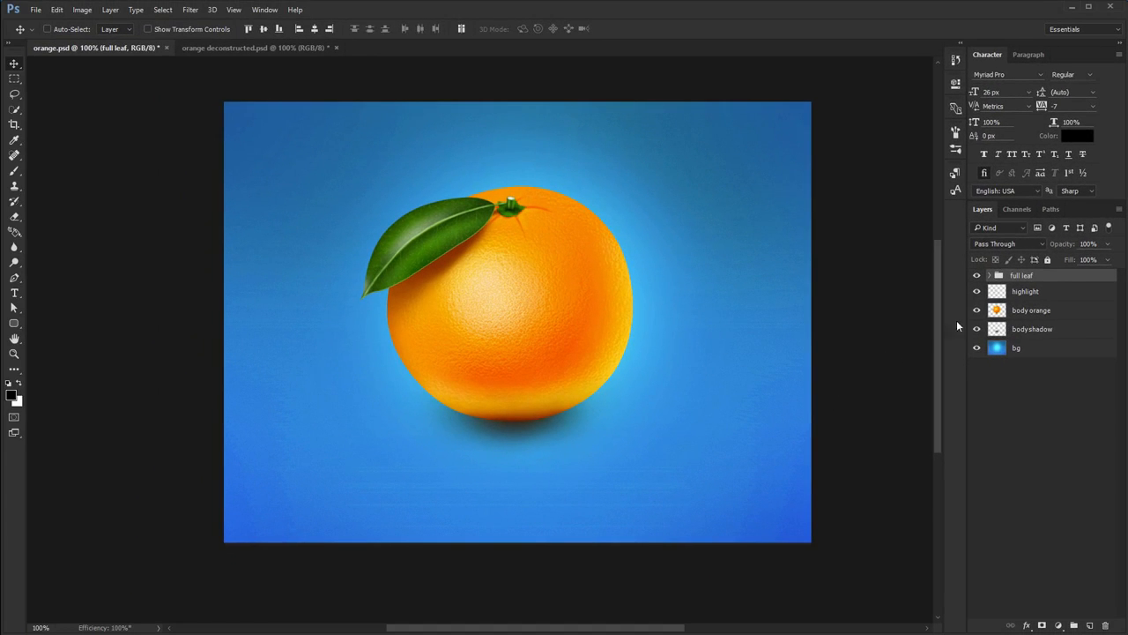
Group the full leaf group with the highlight, body orange and body shadow layers, and name the group orange1.
{"action": "left_click", "coordinate": [1038, 331], "text": "shift"}
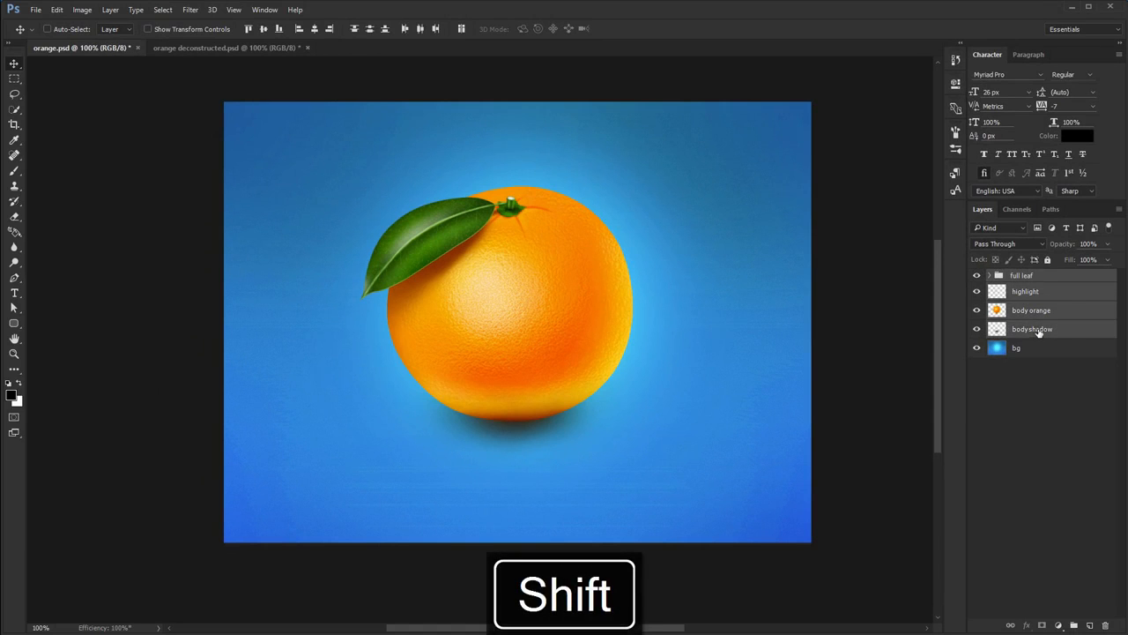
{"action": "key", "text": "ctrl+g"}
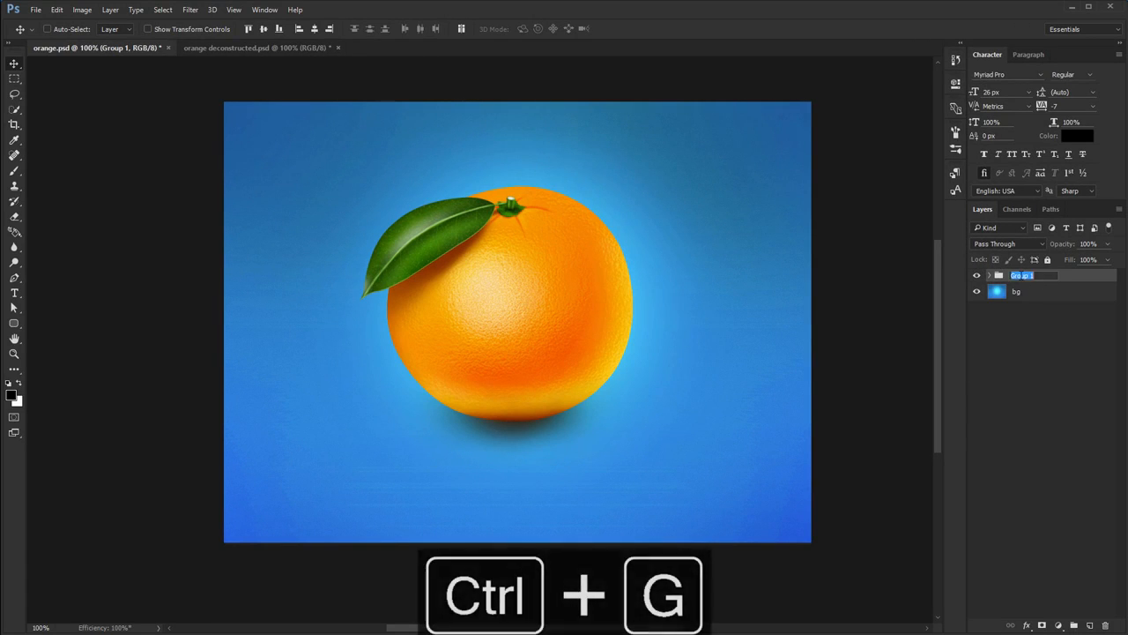
{"action": "type", "text": "orange1"}
{"action": "key", "text": "Return"}
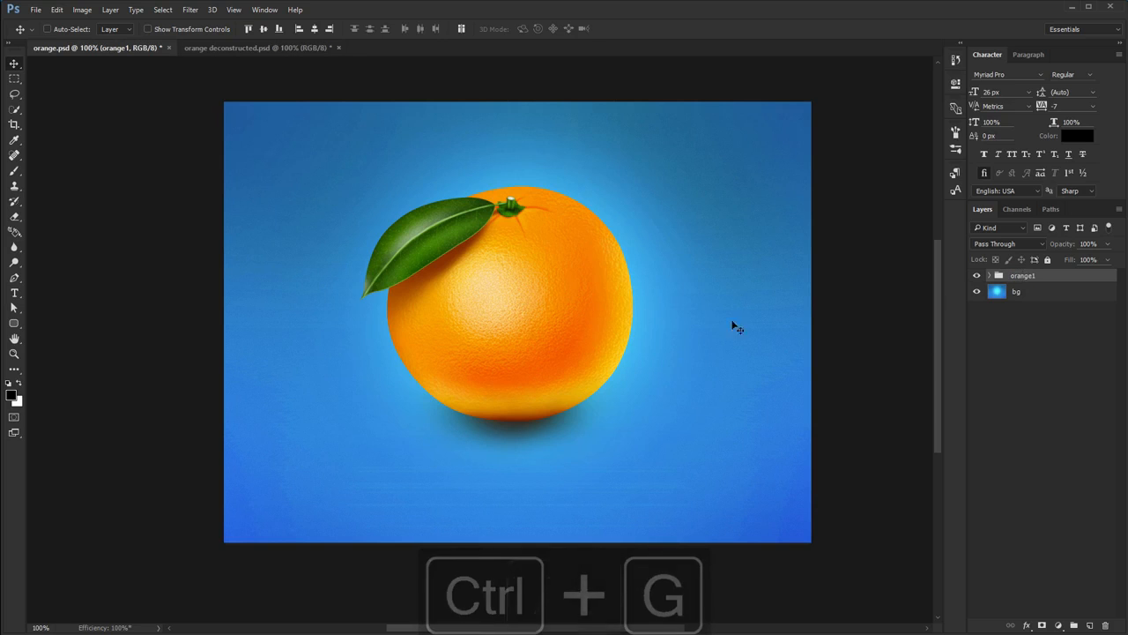
Duplicate the orange1 group twice, placing one copy below left and the other below right of the original orange.
{"action": "left_click_drag", "start_coordinate": [497, 318], "coordinate": [686, 407]}
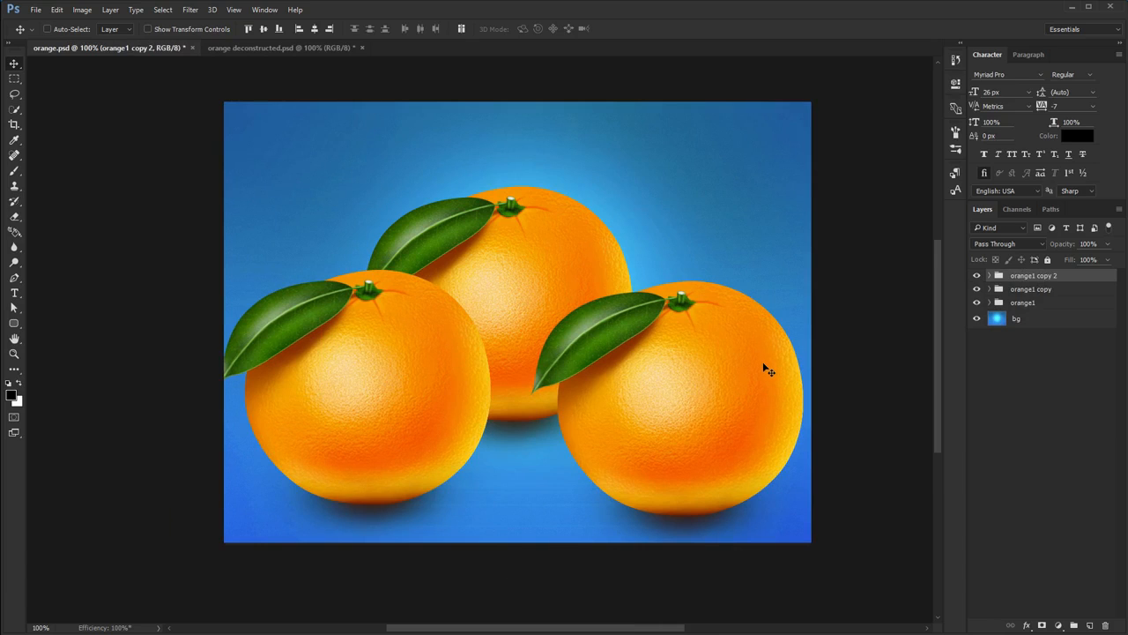
Group orange1 and its two copies together and move the combined group upward on the canvas.
{"action": "left_click", "coordinate": [1033, 305], "text": "shift"}
{"action": "key", "text": "ctrl+g"}
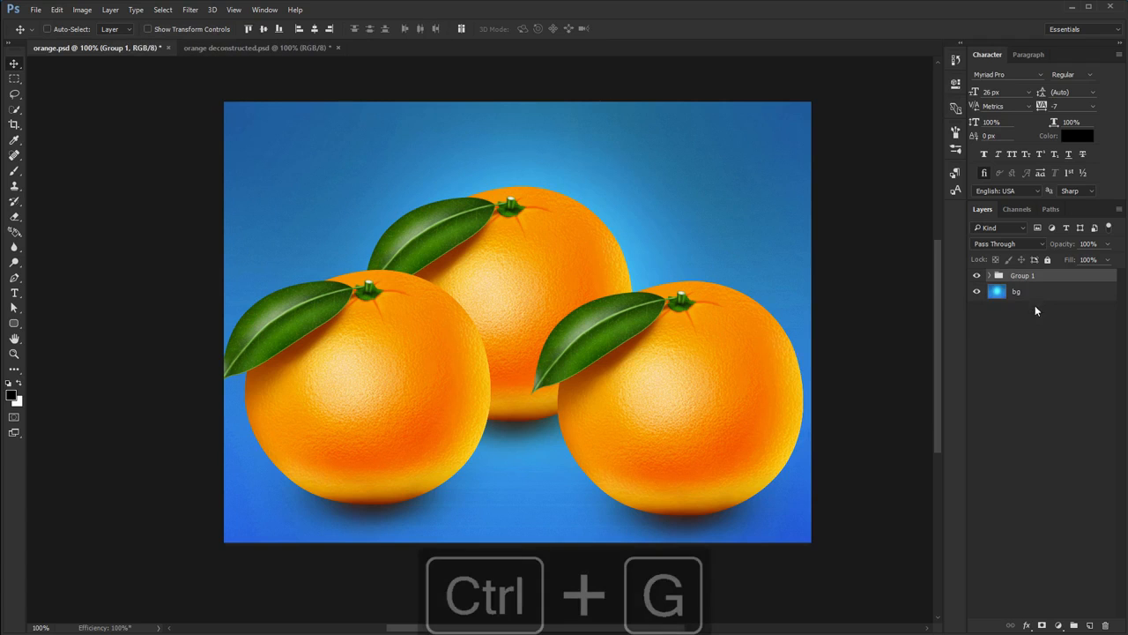
{"action": "left_click_drag", "start_coordinate": [715, 341], "coordinate": [716, 281]}
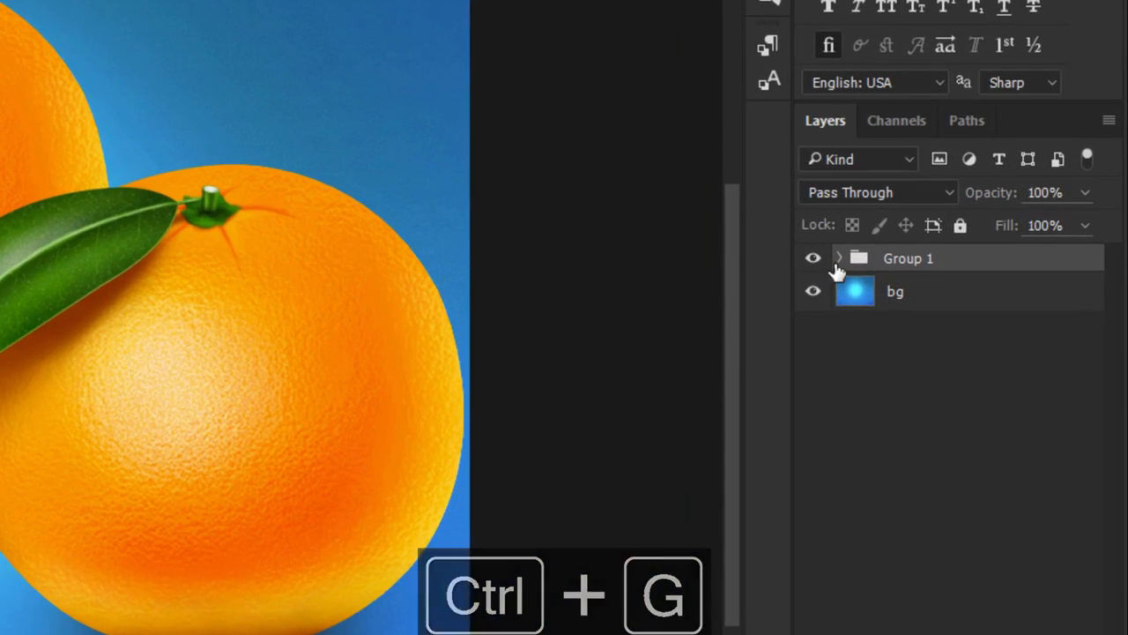
Expand the outer group and its orange1 copy 2 subgroup, and select the nested full leaf group.
{"action": "left_click", "coordinate": [840, 260]}
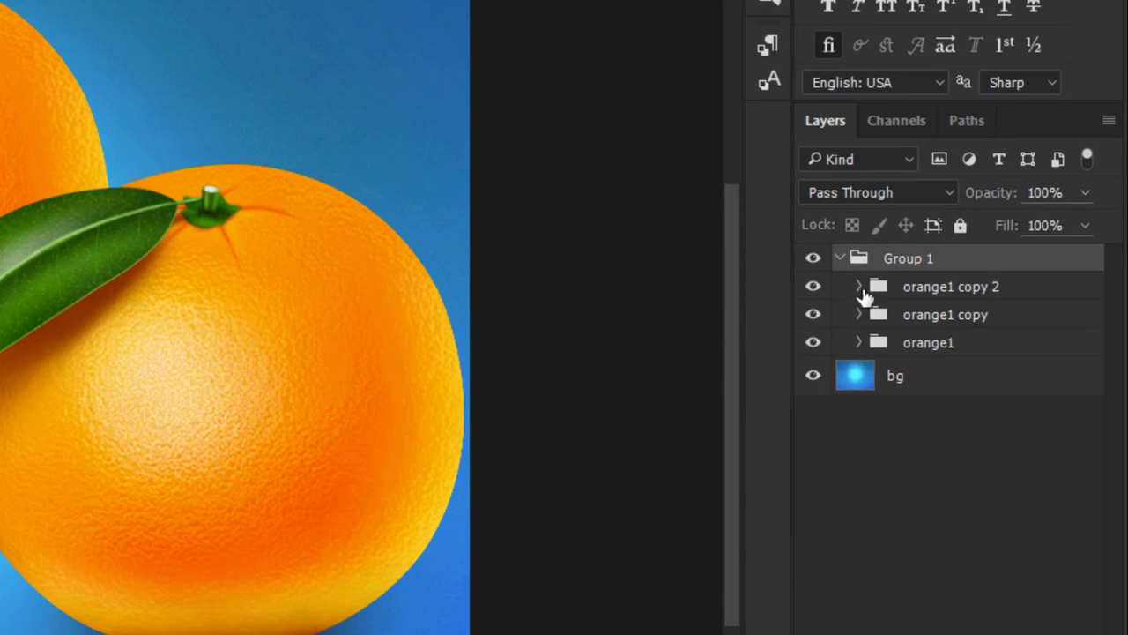
{"action": "left_click", "coordinate": [859, 288]}
{"action": "left_click", "coordinate": [927, 318]}
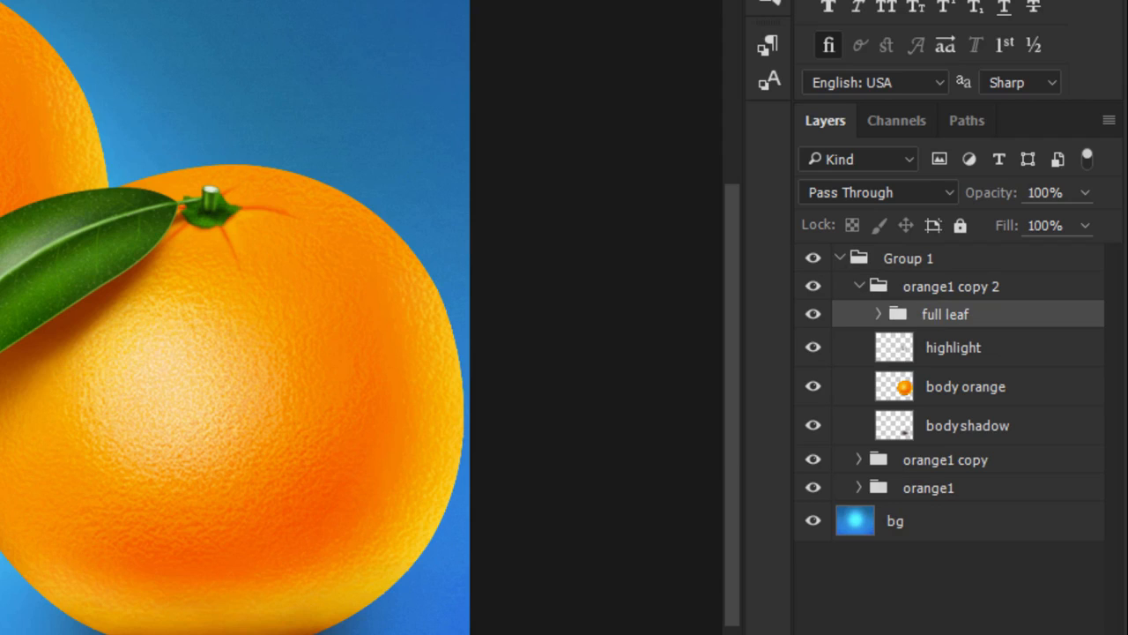
Ungroup the outer group holding the three oranges, and collapse the orange1 copy 2 group.
{"action": "left_click", "coordinate": [896, 257]}
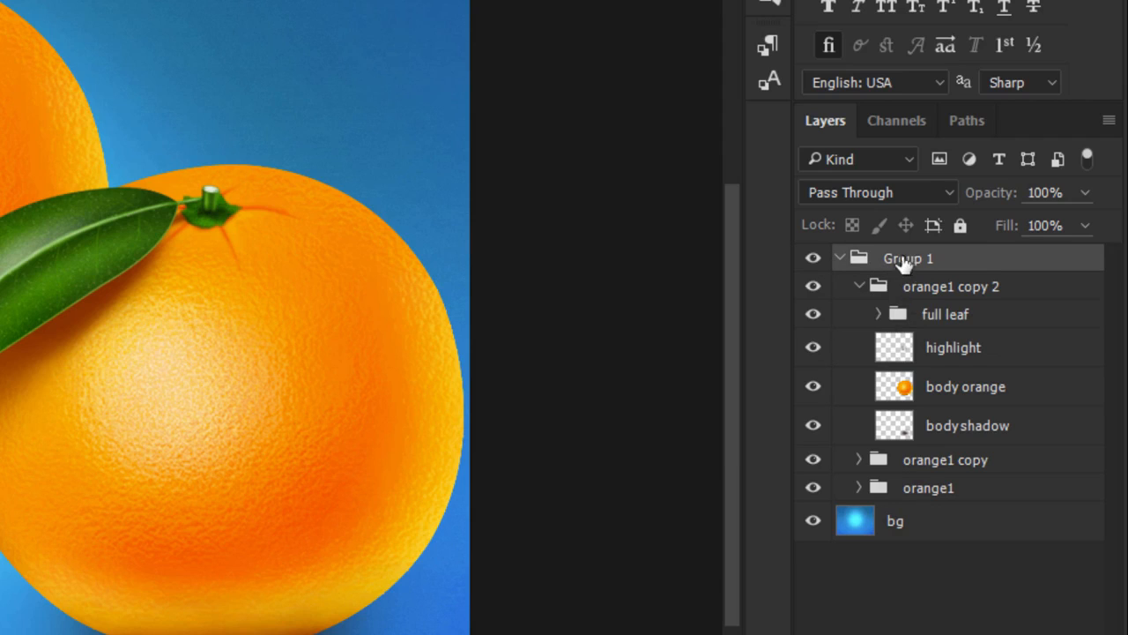
{"action": "right_click", "coordinate": [987, 256]}
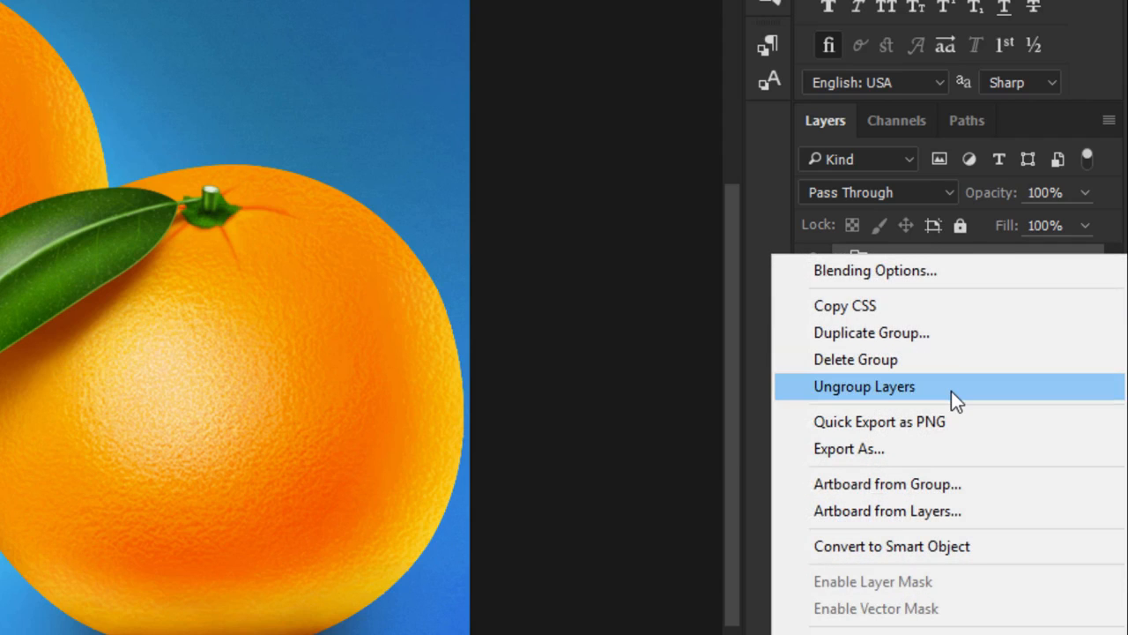
{"action": "left_click", "coordinate": [951, 390]}
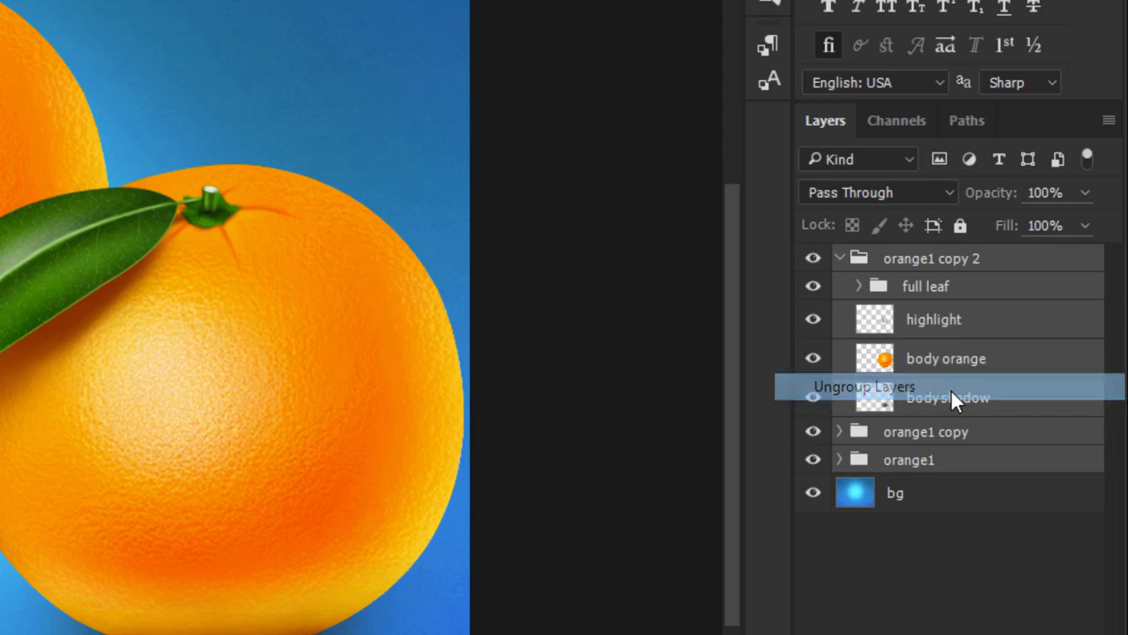
{"action": "left_click", "coordinate": [958, 533]}
{"action": "left_click", "coordinate": [846, 257]}
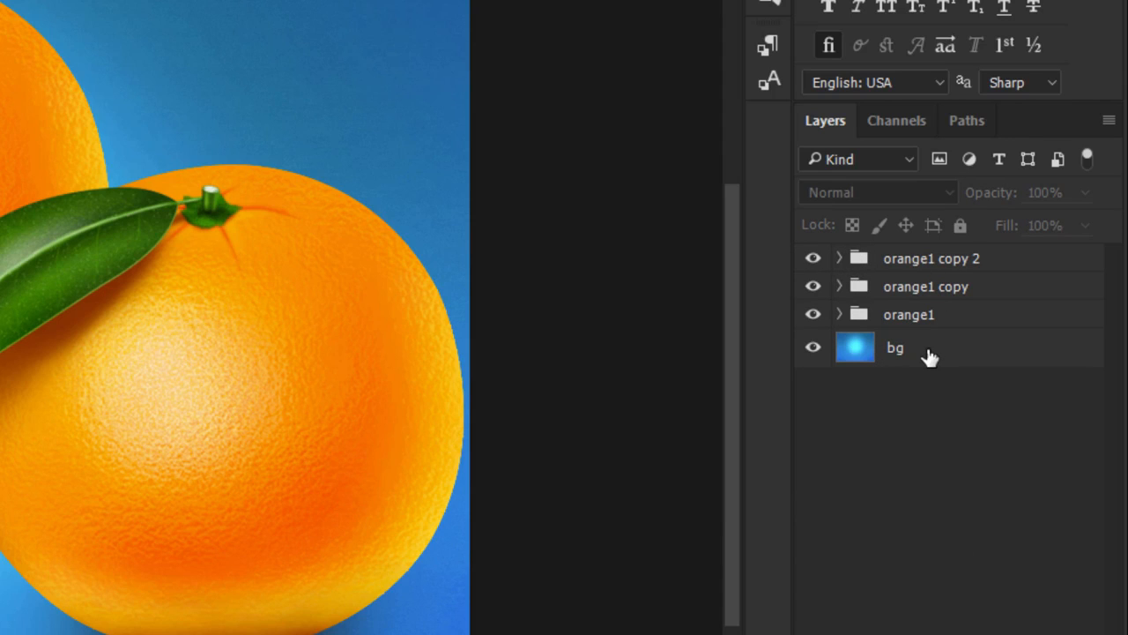
Add four new empty layers directly above the orange1 group.
{"action": "left_click", "coordinate": [893, 264]}
{"action": "left_click", "coordinate": [902, 286]}
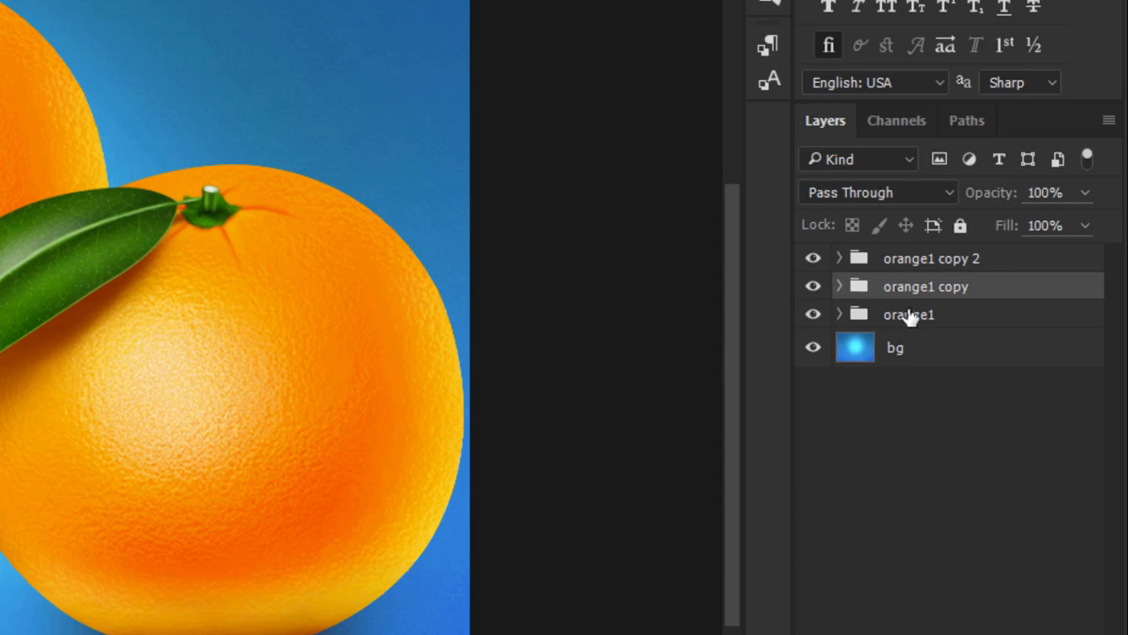
{"action": "left_click", "coordinate": [907, 315]}
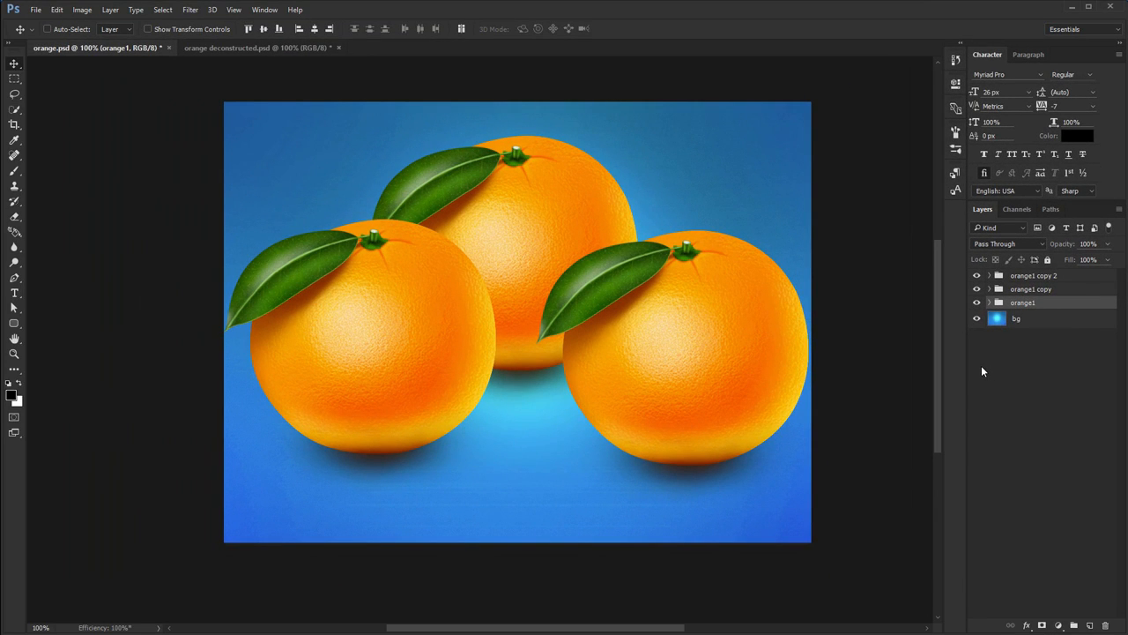
{"action": "left_click", "coordinate": [1088, 625]}
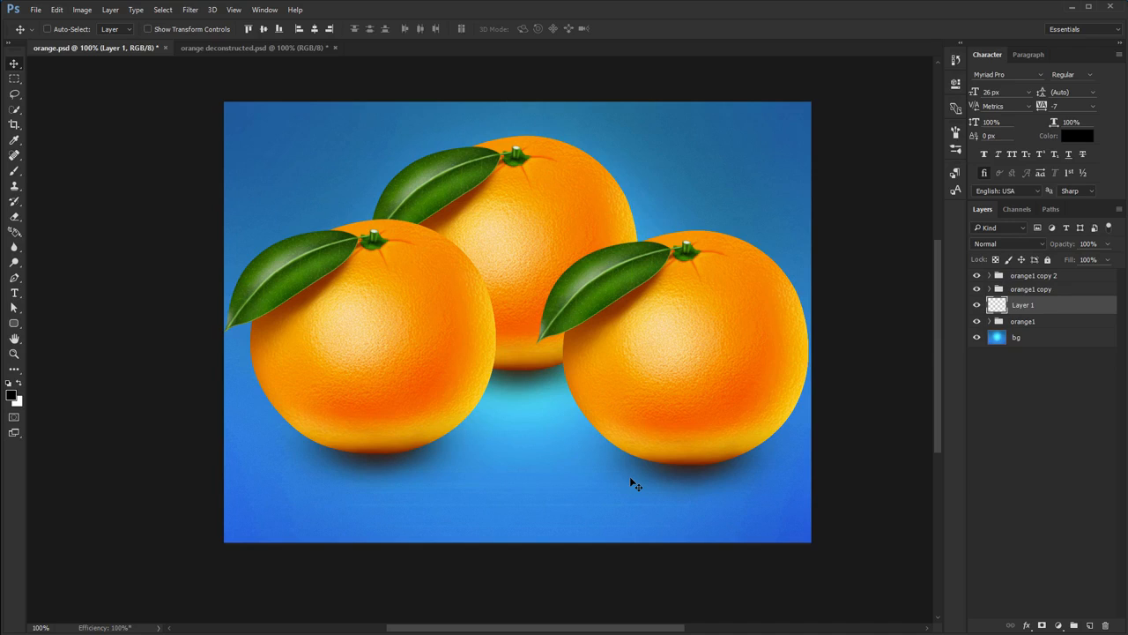
{"action": "left_click", "coordinate": [1090, 625]}
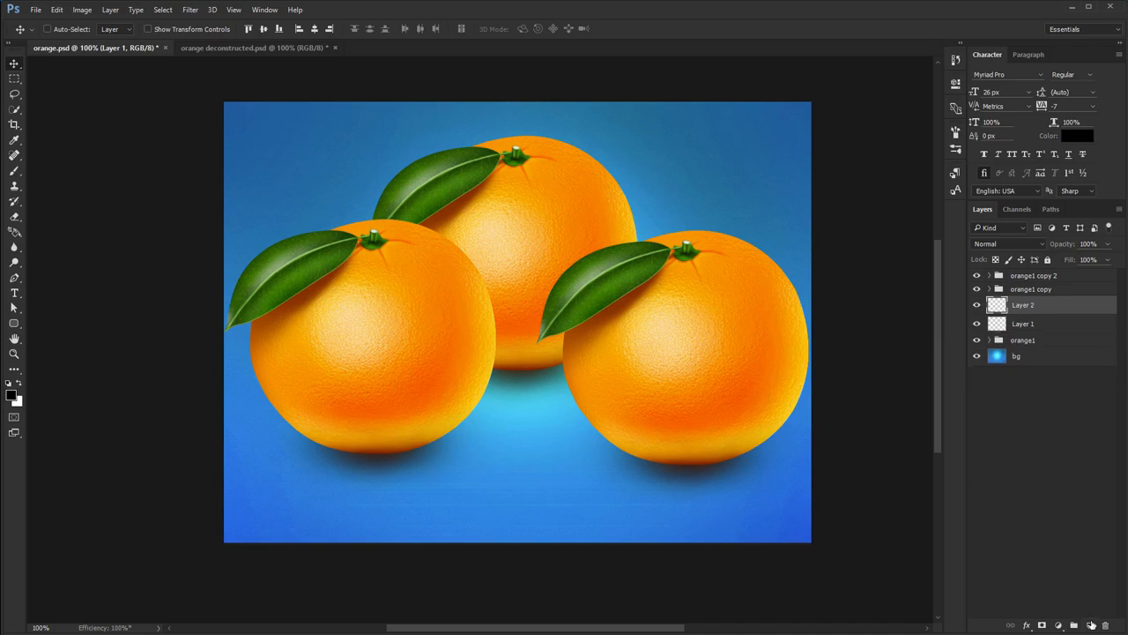
{"action": "left_click", "coordinate": [1090, 625]}
{"action": "left_click", "coordinate": [1090, 625]}
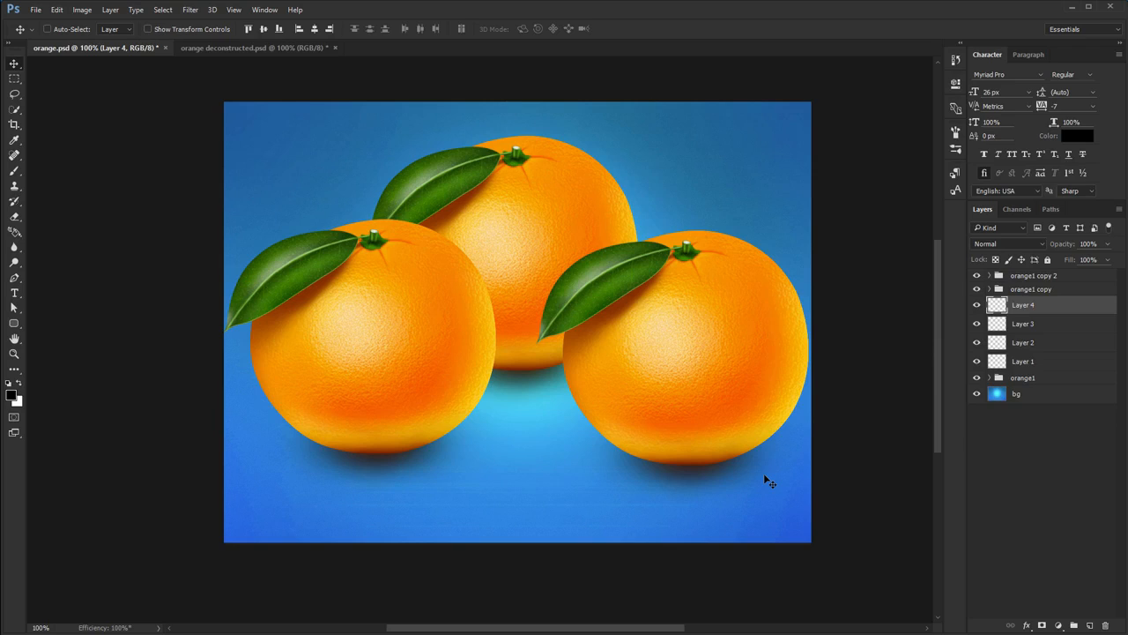
Select Layer 1 through Layer 4 together and delete them.
{"action": "left_click", "coordinate": [1025, 362], "text": "shift"}
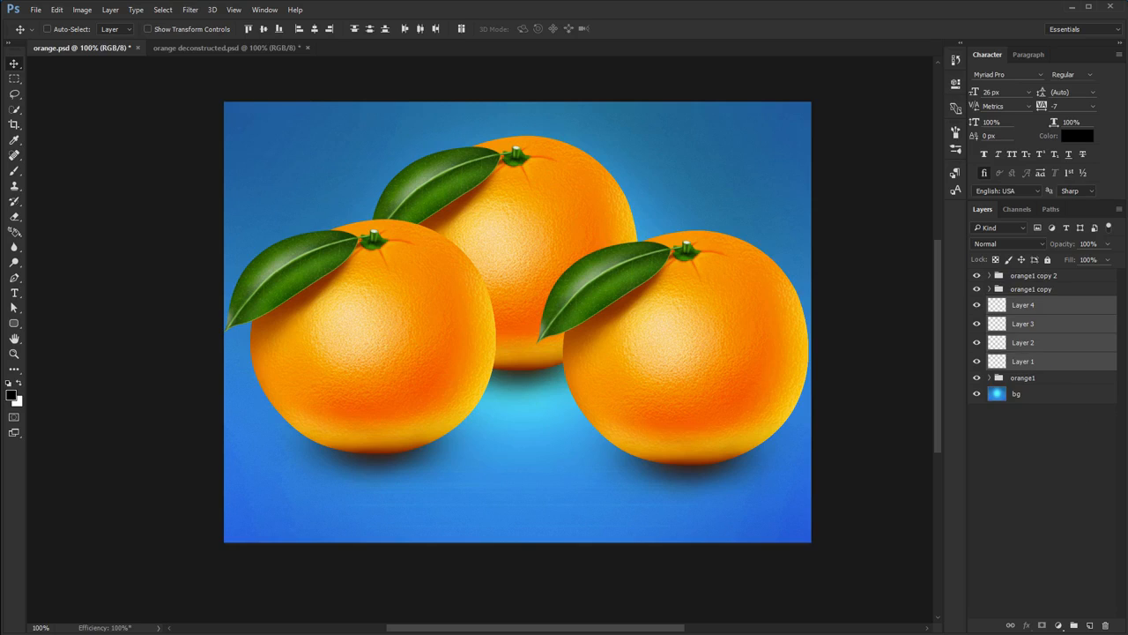
{"action": "left_click", "coordinate": [1107, 623]}
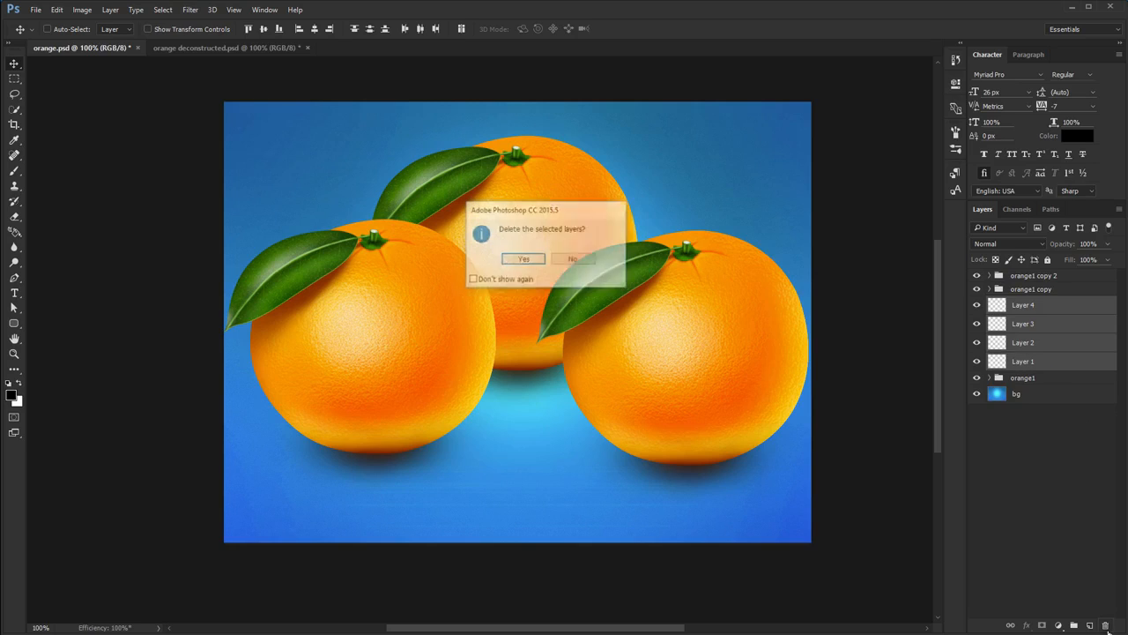
{"action": "left_click", "coordinate": [521, 260]}
Move the bg layer above all the orange groups, and return it to the bottom of the layer stack.
{"action": "left_click", "coordinate": [1031, 322]}
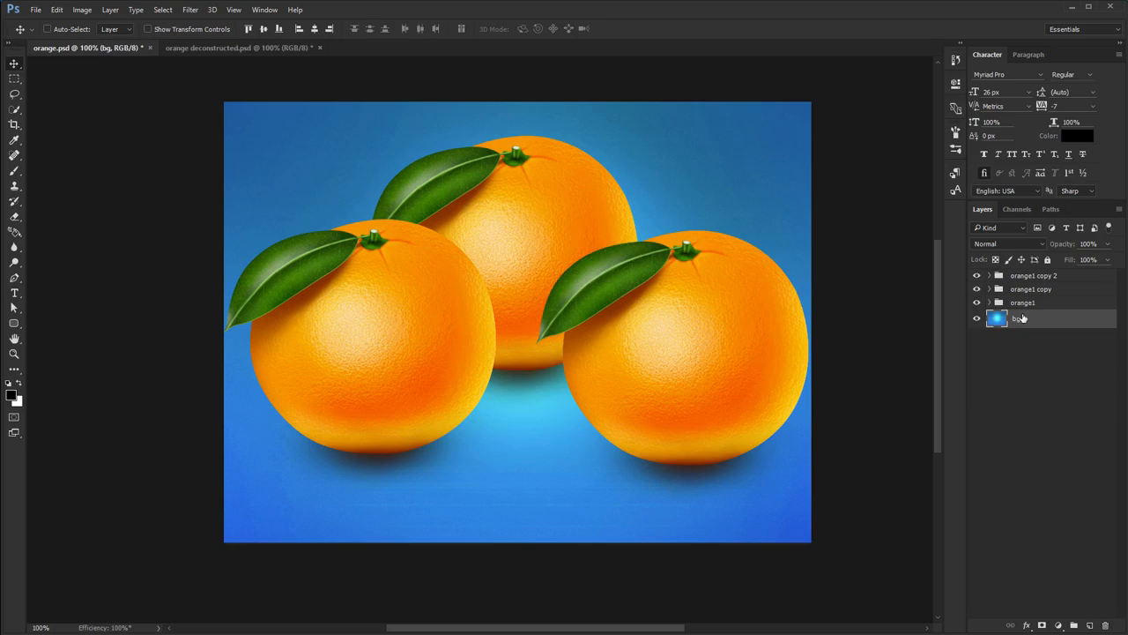
{"action": "left_click_drag", "start_coordinate": [1022, 318], "coordinate": [1018, 272]}
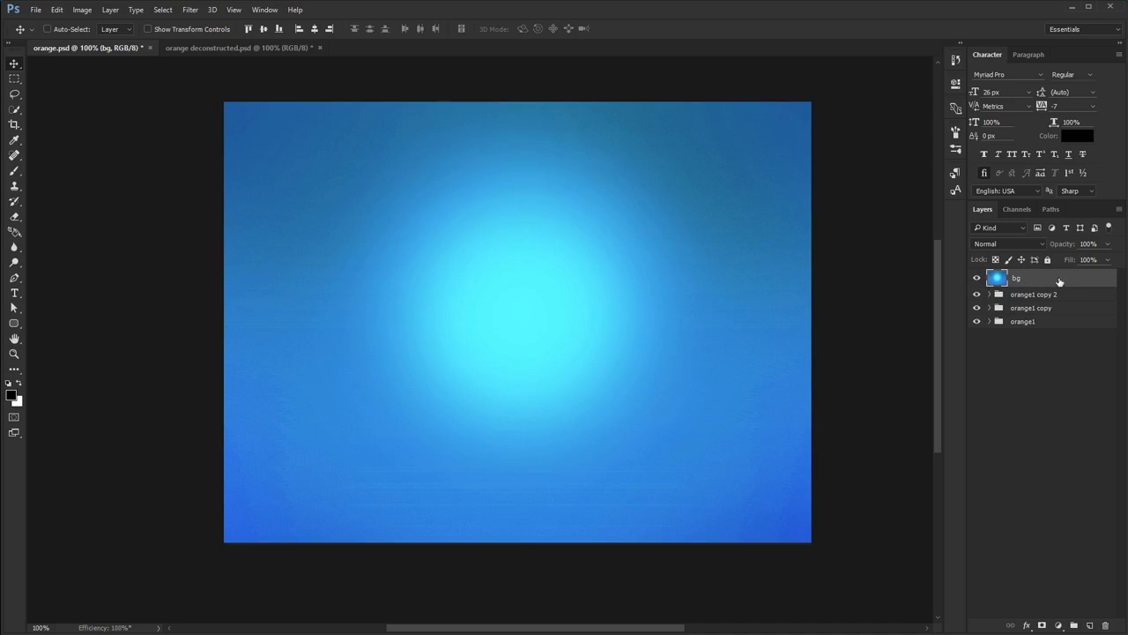
{"action": "left_click_drag", "start_coordinate": [1060, 281], "coordinate": [1036, 328]}
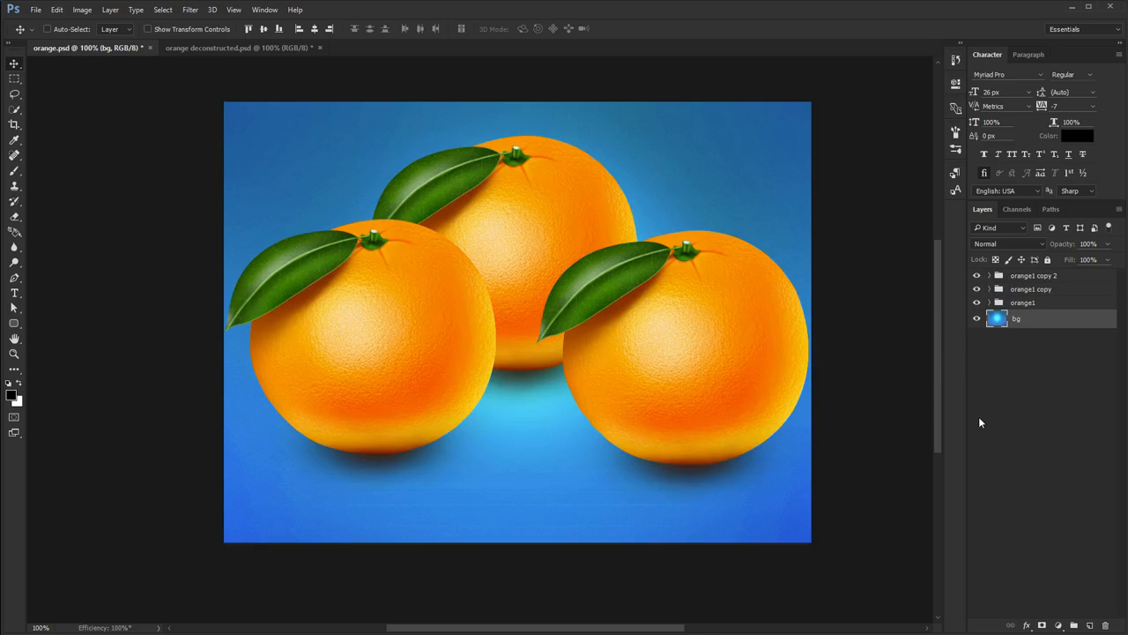